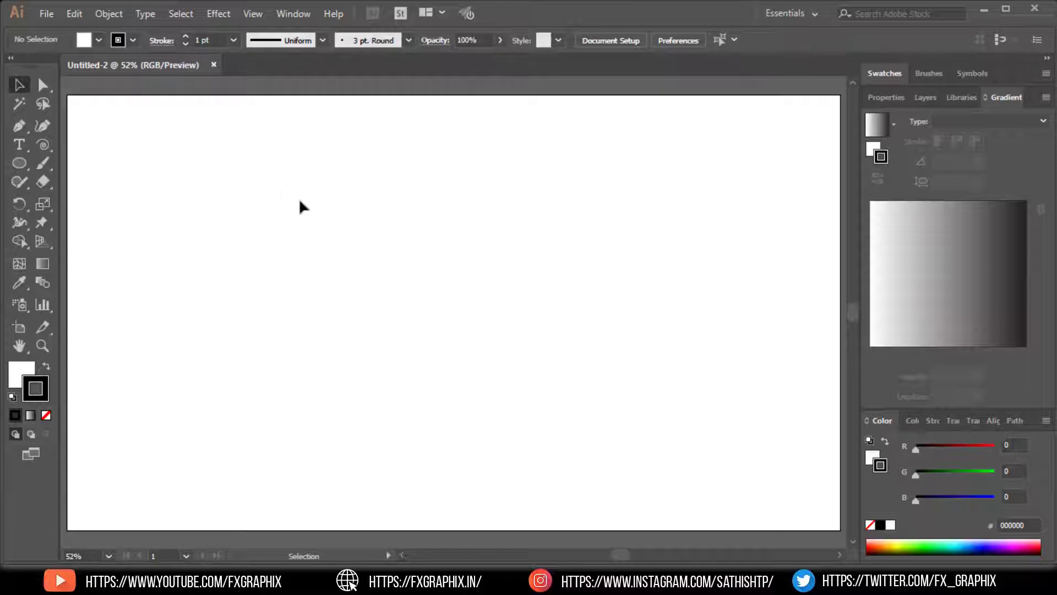
# Remove the fill and draw a 20 mm × 20 mm circle with the Ellipse Tool.
pyautogui.click(35, 145)
pyautogui.press('/')
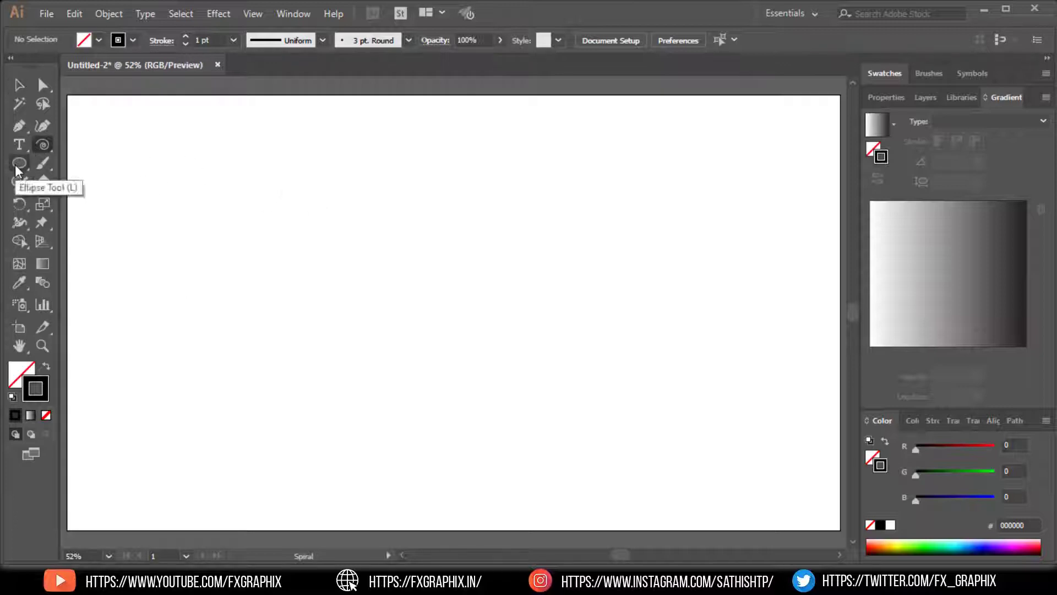
pyautogui.click(16, 164)
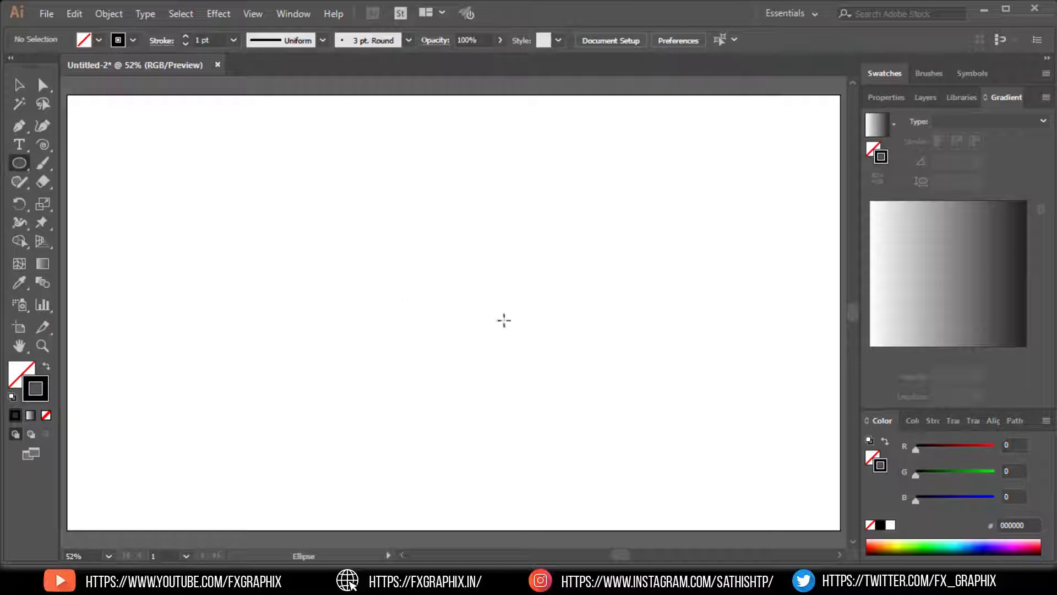
pyautogui.click(440, 291)
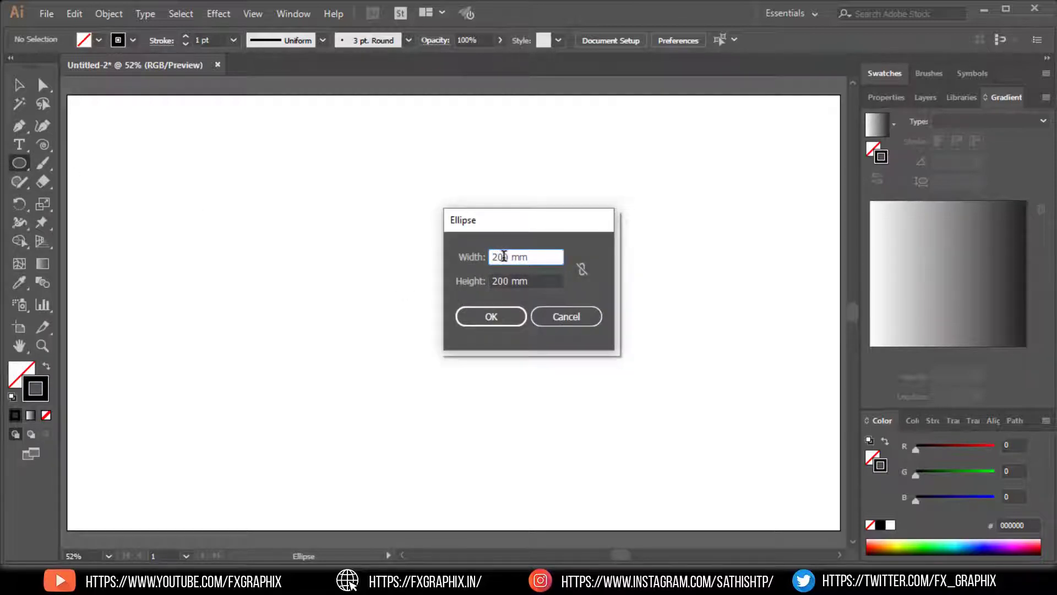
pyautogui.moveTo(507, 258); pyautogui.dragTo(490, 258)
pyautogui.write('2')
pyautogui.click(498, 279)
pyautogui.moveTo(502, 281); pyautogui.dragTo(494, 284)
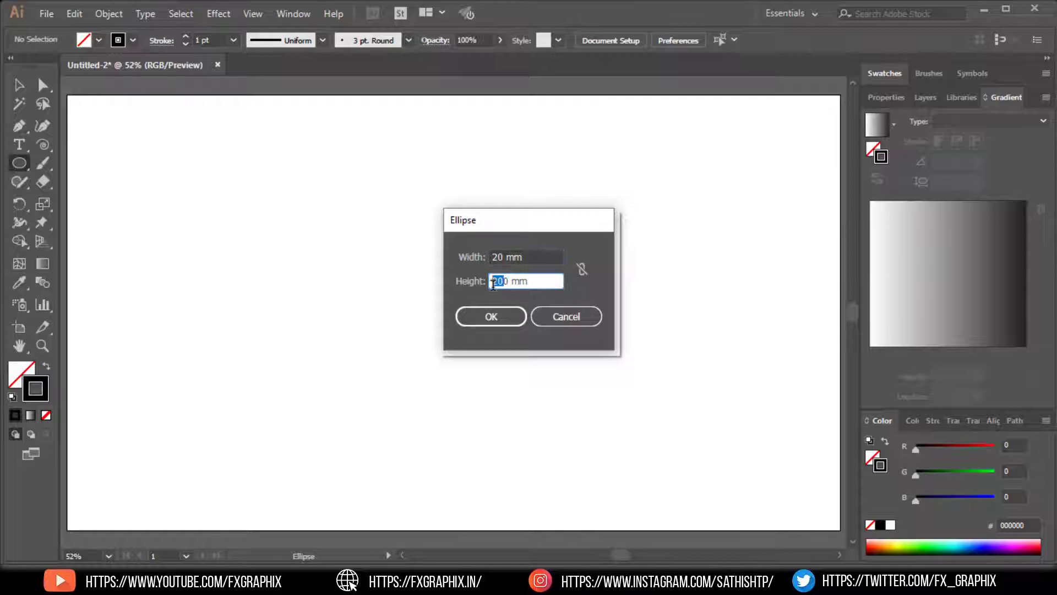
pyautogui.write('2')
pyautogui.click(486, 318)
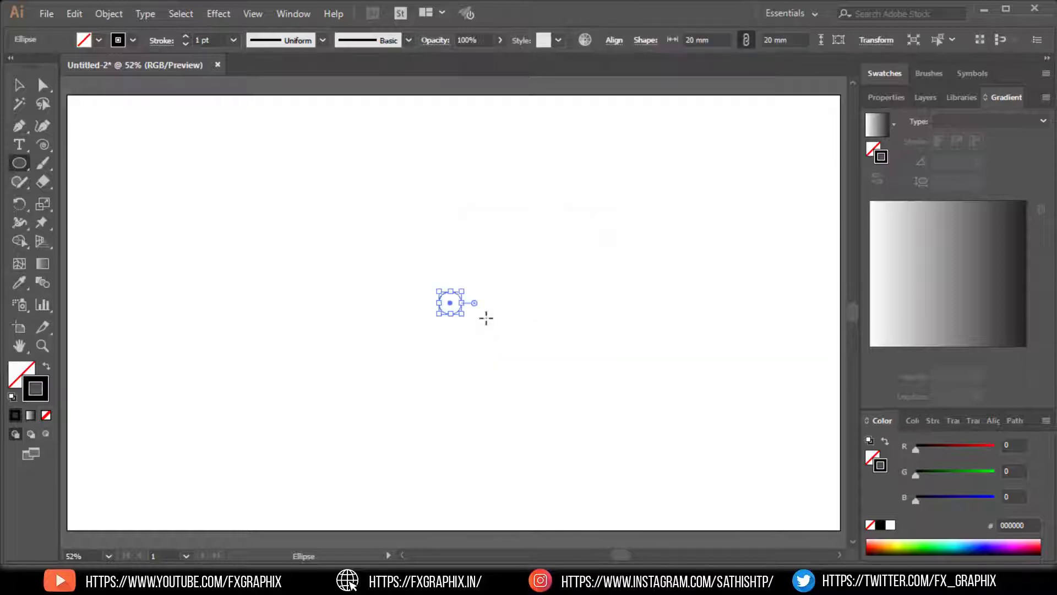
# Draw a second circle sized 250 mm × 250 mm.
pyautogui.click(538, 231)
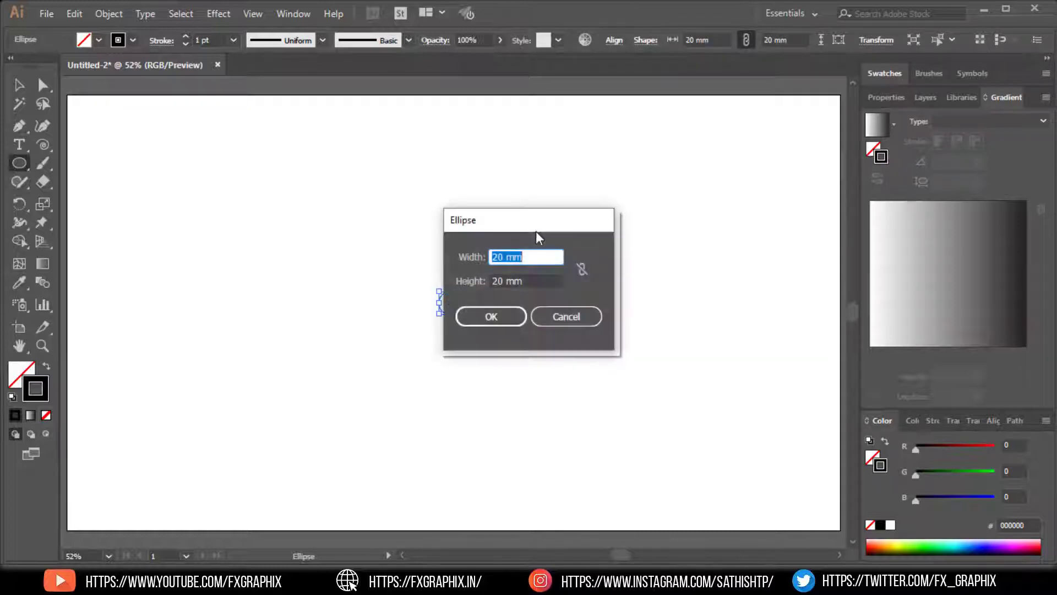
pyautogui.click(499, 258)
pyautogui.write('5')
pyautogui.click(497, 282)
pyautogui.write('5')
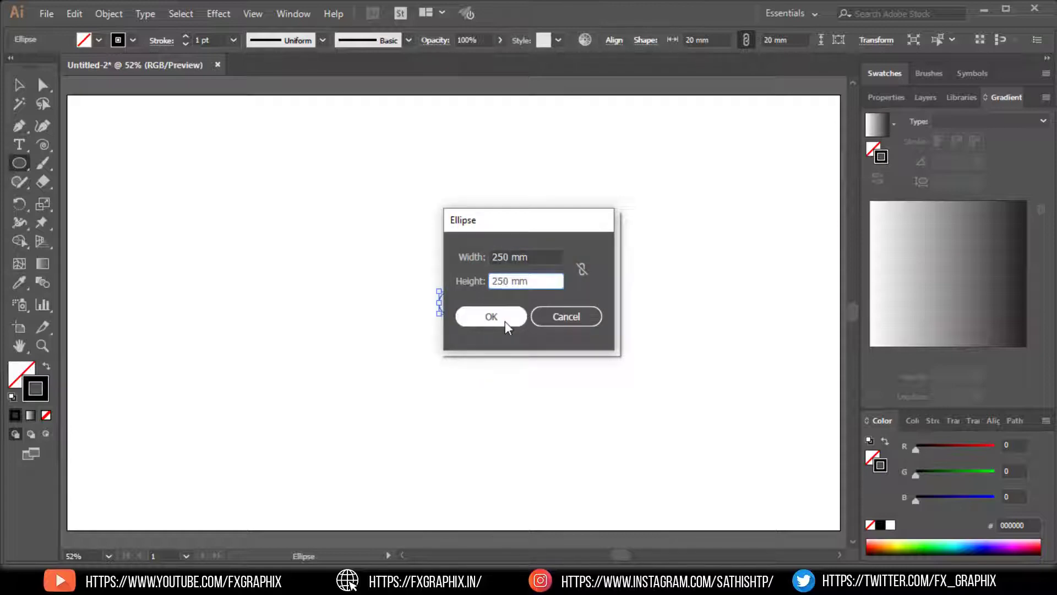
pyautogui.click(504, 321)
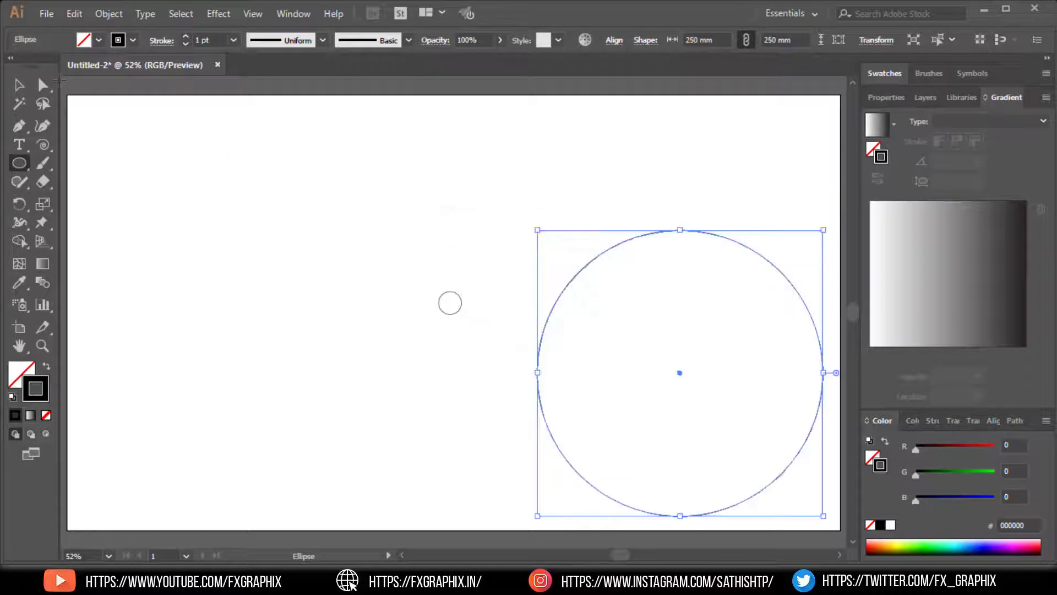
# Select both circles and center them horizontally and vertically on each other.
pyautogui.click(20, 85)
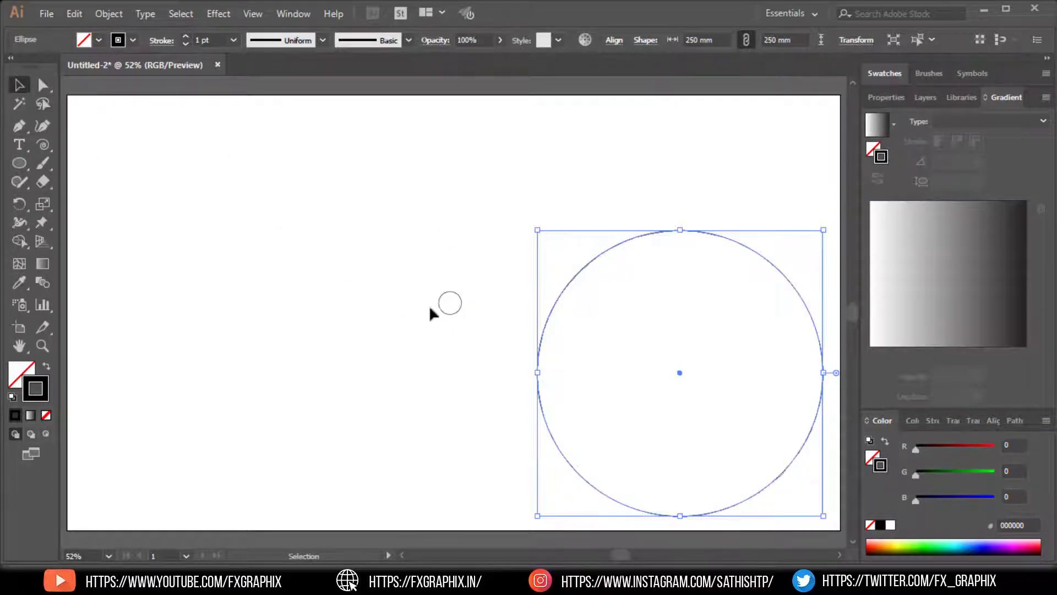
pyautogui.moveTo(477, 270); pyautogui.dragTo(653, 312)
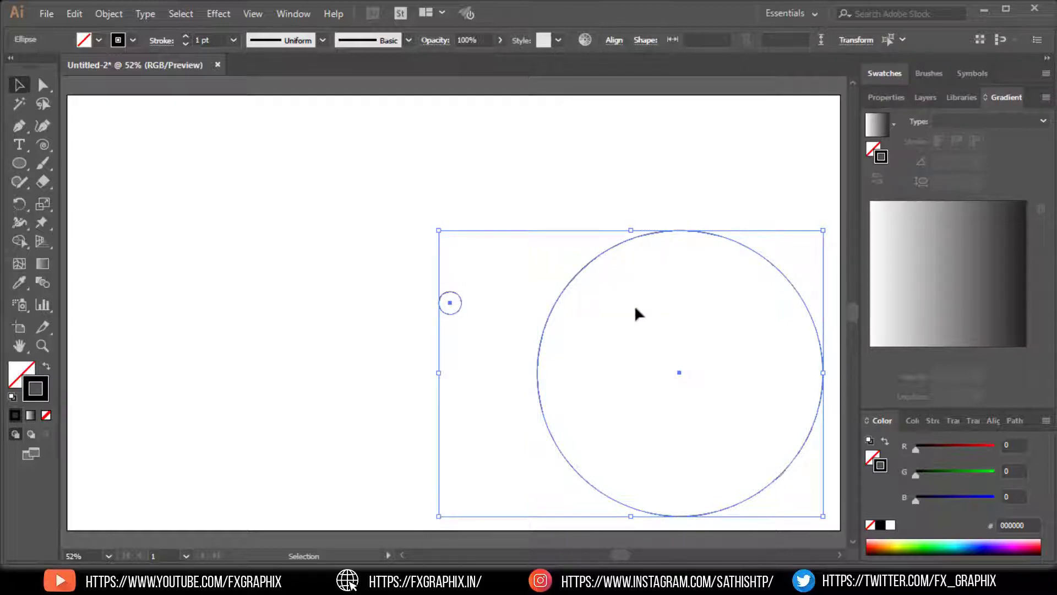
pyautogui.click(613, 41)
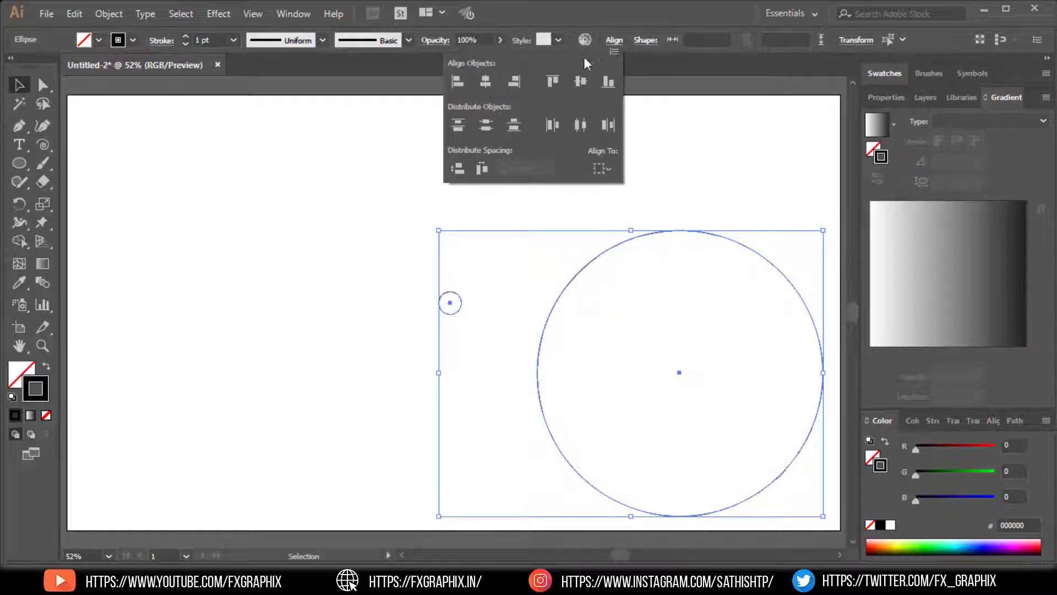
pyautogui.click(605, 168)
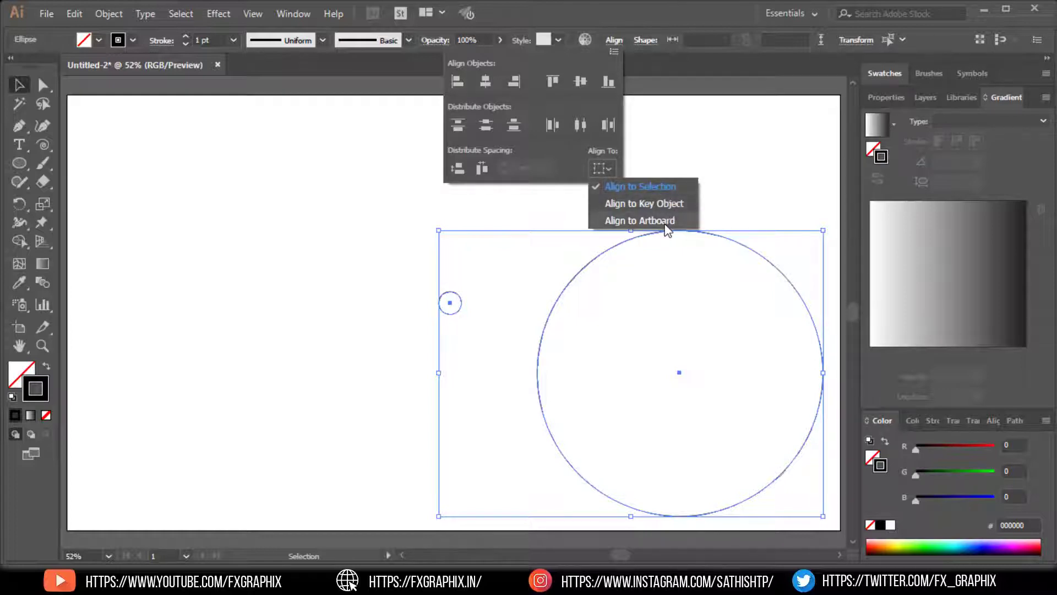
pyautogui.click(493, 84)
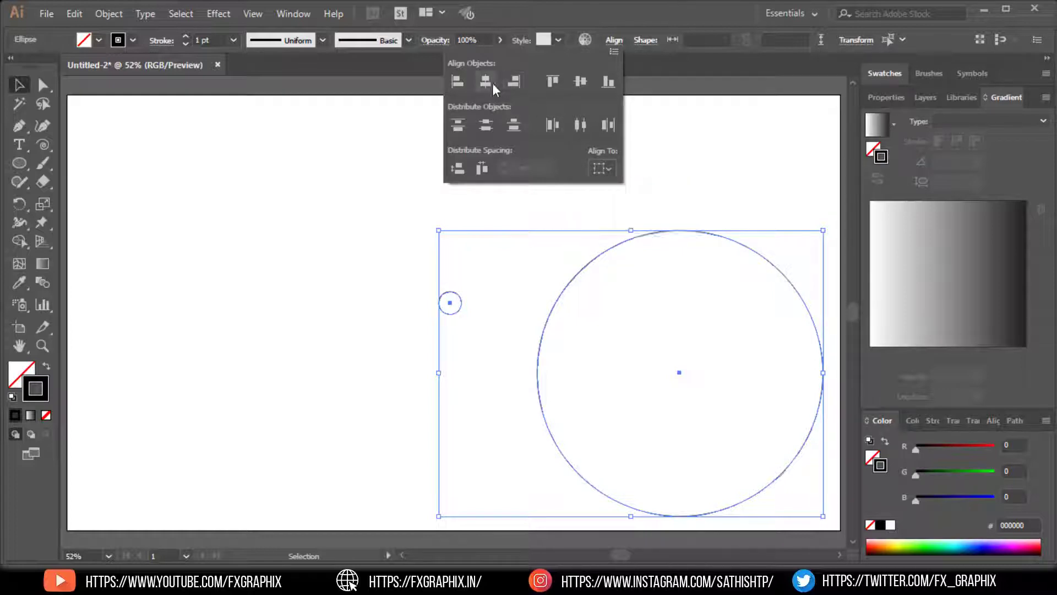
pyautogui.click(490, 84)
pyautogui.click(585, 85)
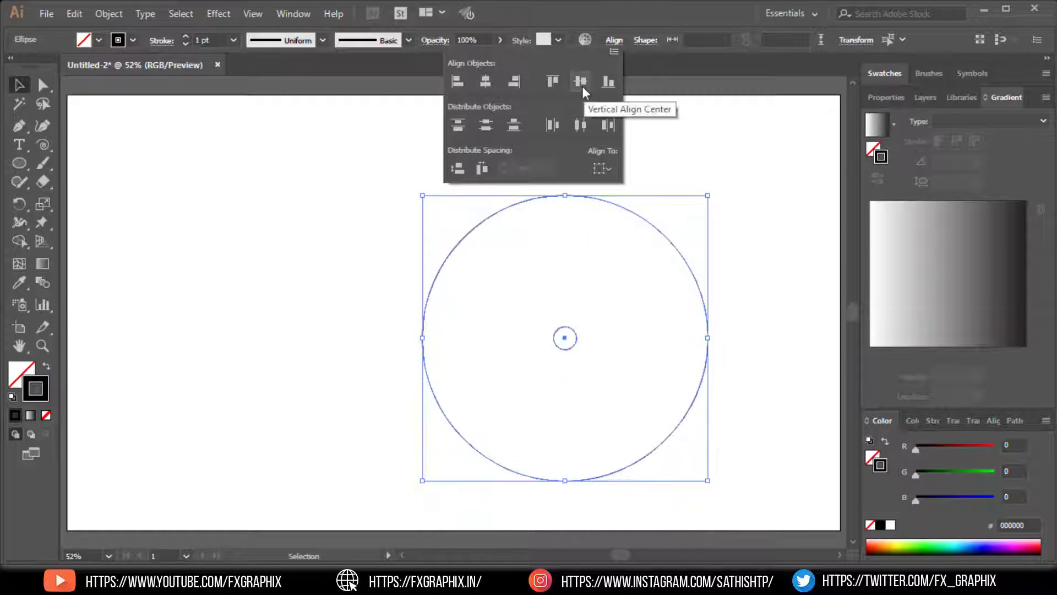
# Center both circles on the artboard, then set alignment back to Align To Selection.
pyautogui.click(611, 168)
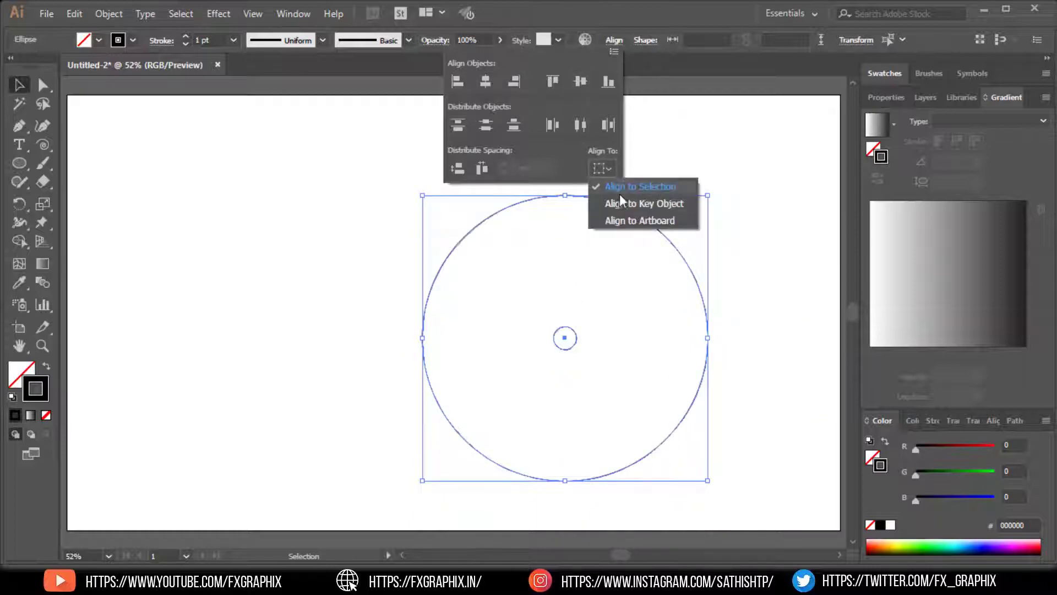
pyautogui.click(628, 226)
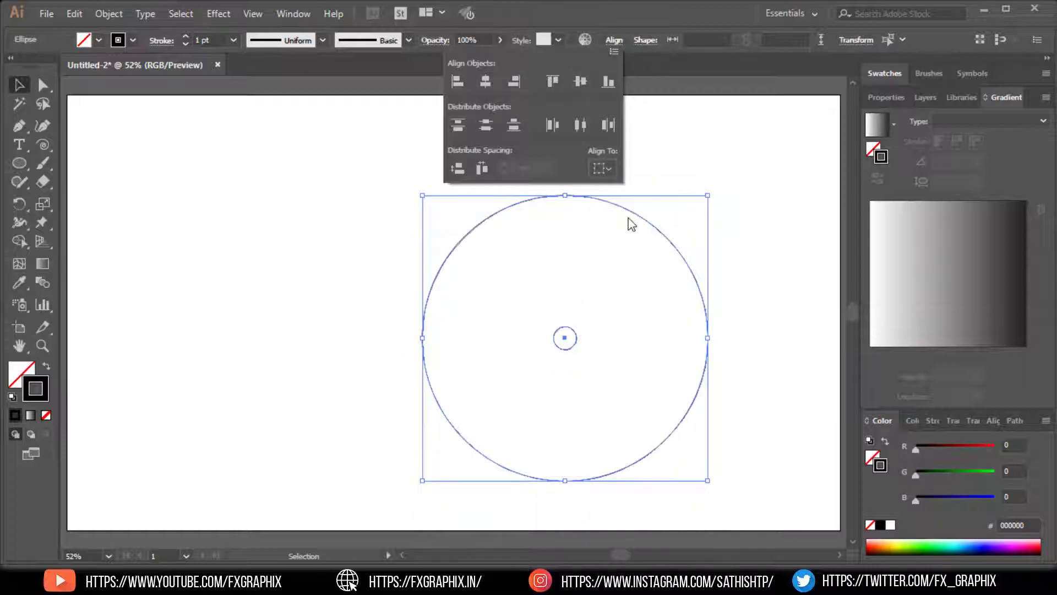
pyautogui.click(489, 82)
pyautogui.click(578, 83)
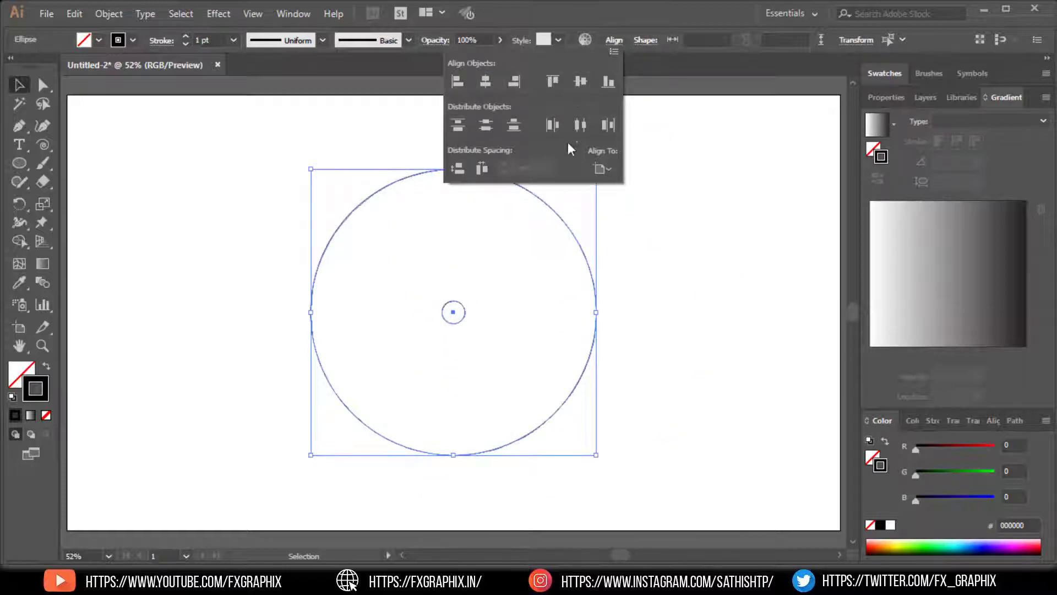
pyautogui.click(611, 169)
pyautogui.click(617, 187)
# Deselect the circles and confirm the Object > Blend options.
pyautogui.click(647, 255)
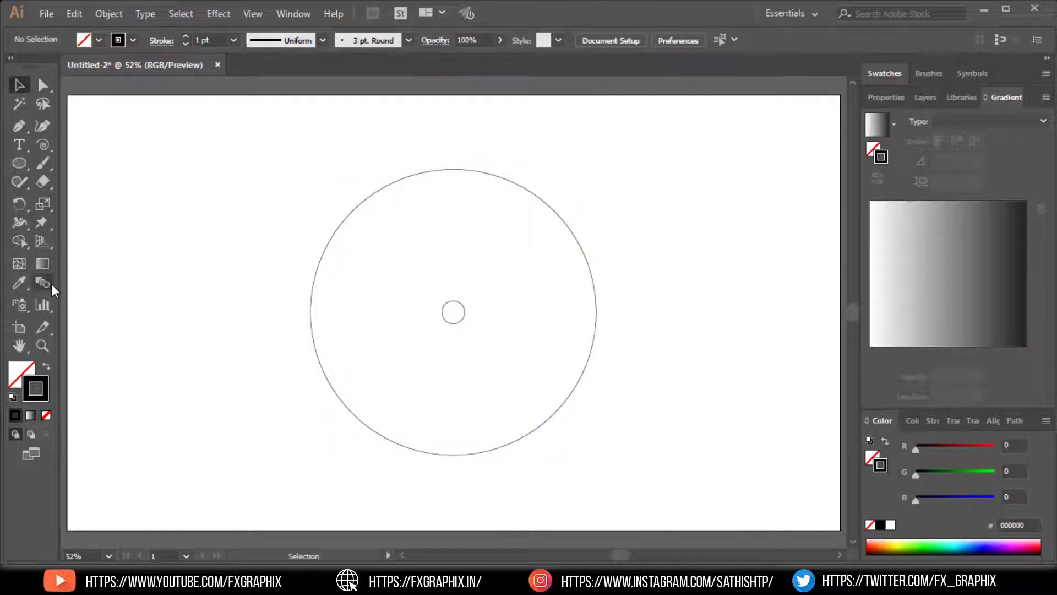
pyautogui.click(107, 14)
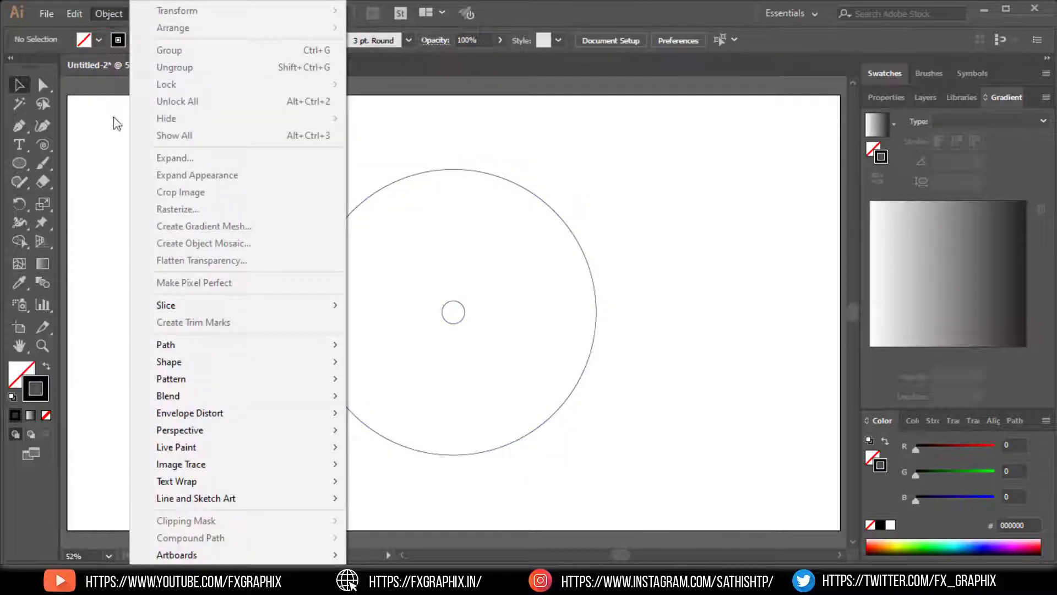
pyautogui.moveTo(205, 396)
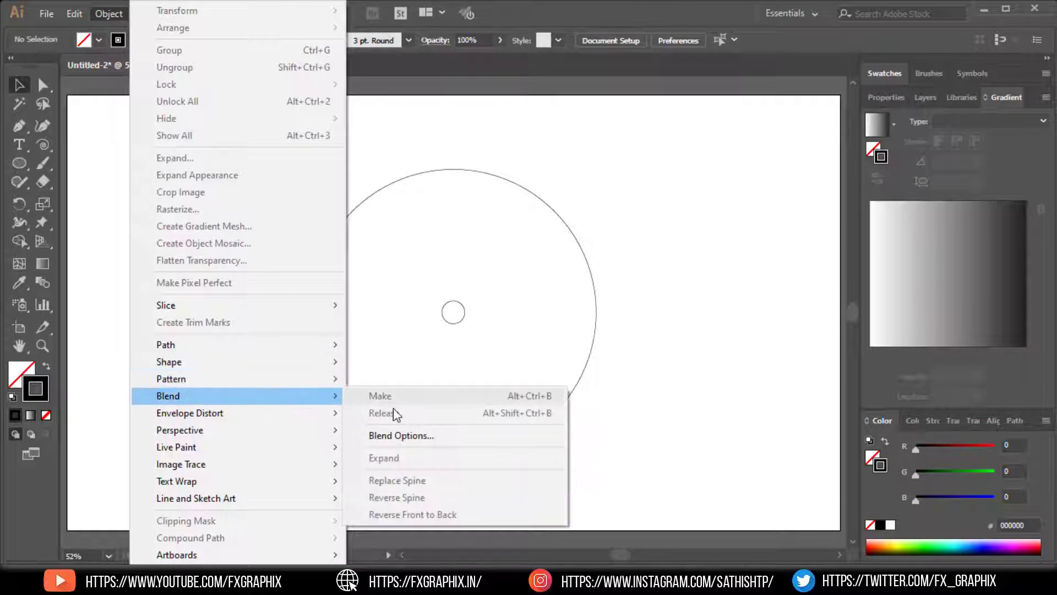
pyautogui.click(403, 435)
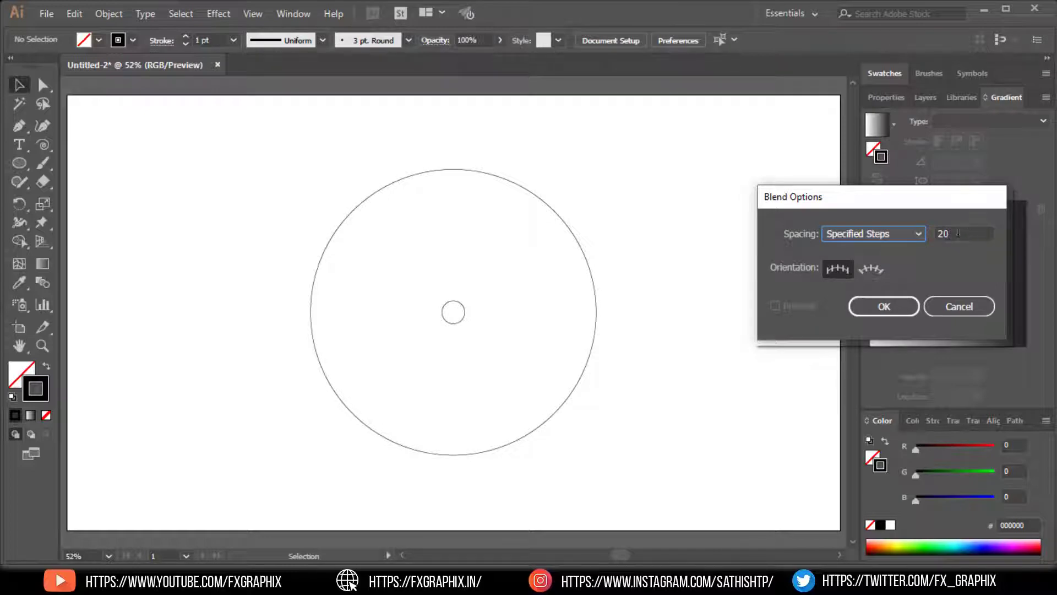
pyautogui.click(883, 305)
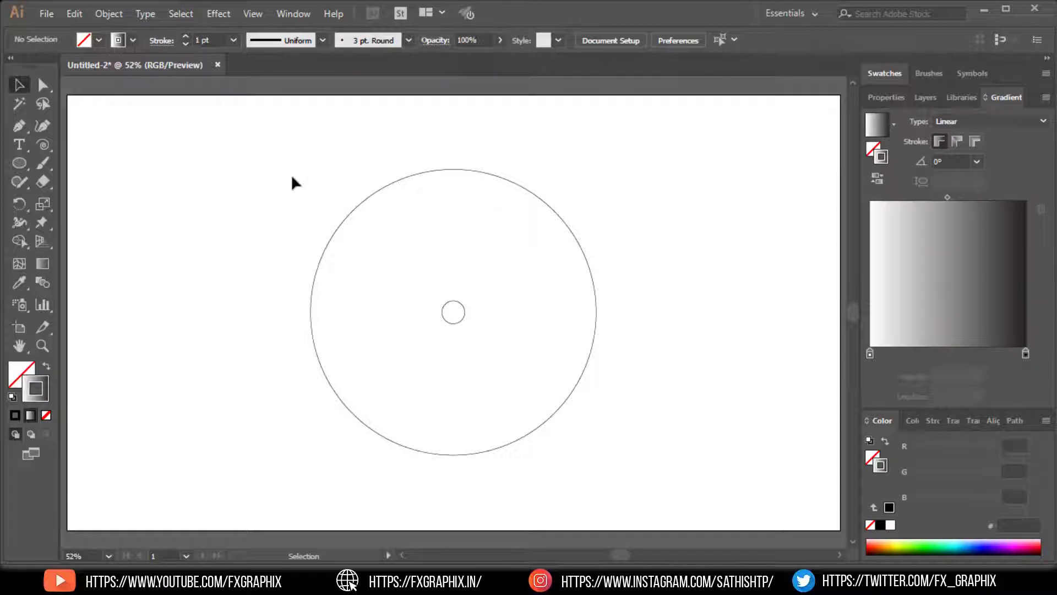
# Blend the two selected circles into concentric rings with Blend > Make and zoom in.
pyautogui.moveTo(292, 177); pyautogui.dragTo(595, 318)
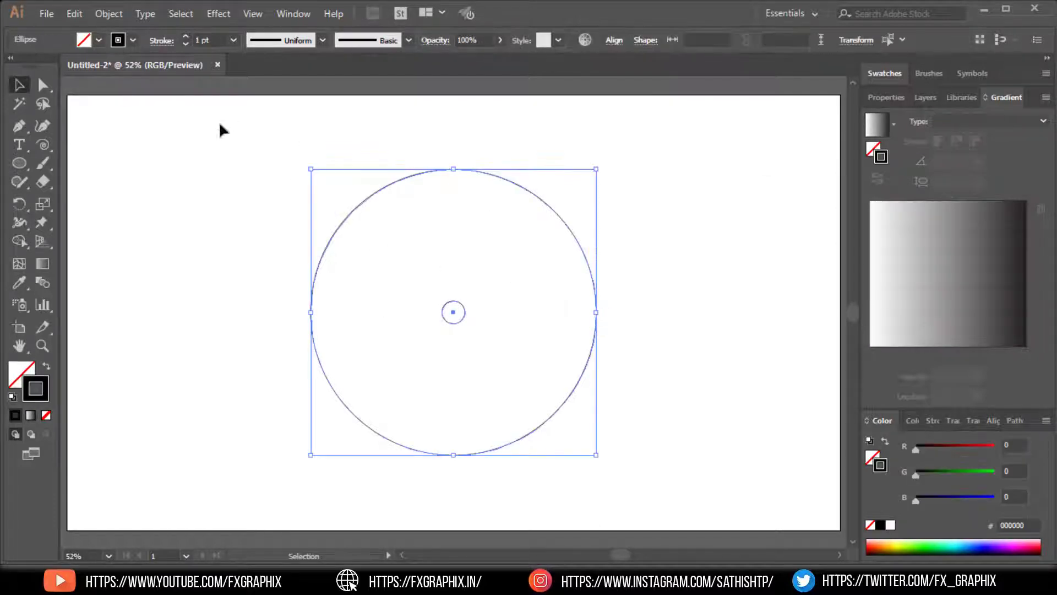
pyautogui.click(104, 11)
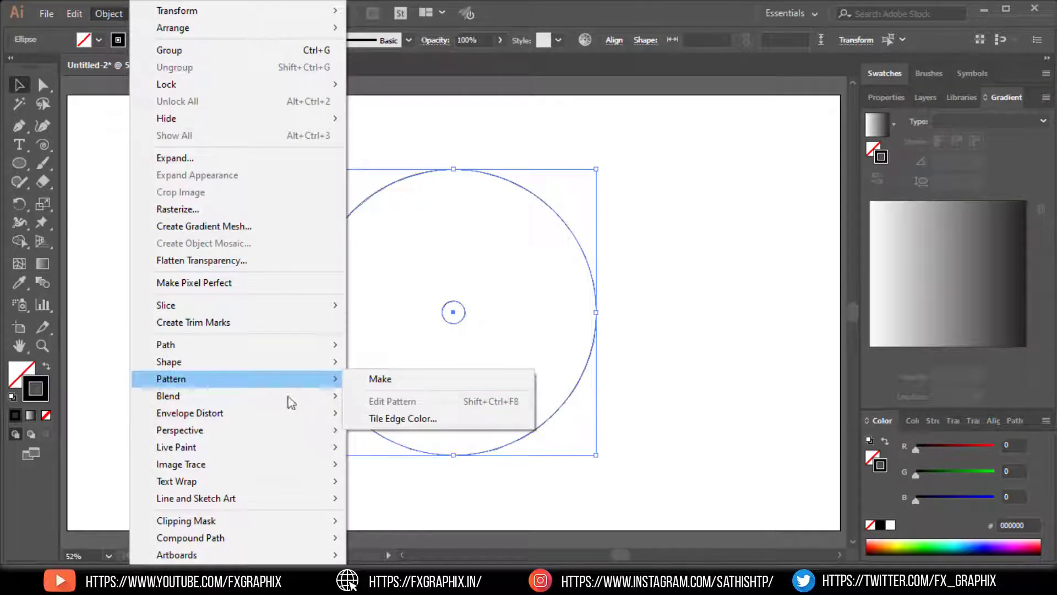
pyautogui.moveTo(292, 398)
pyautogui.click(414, 401)
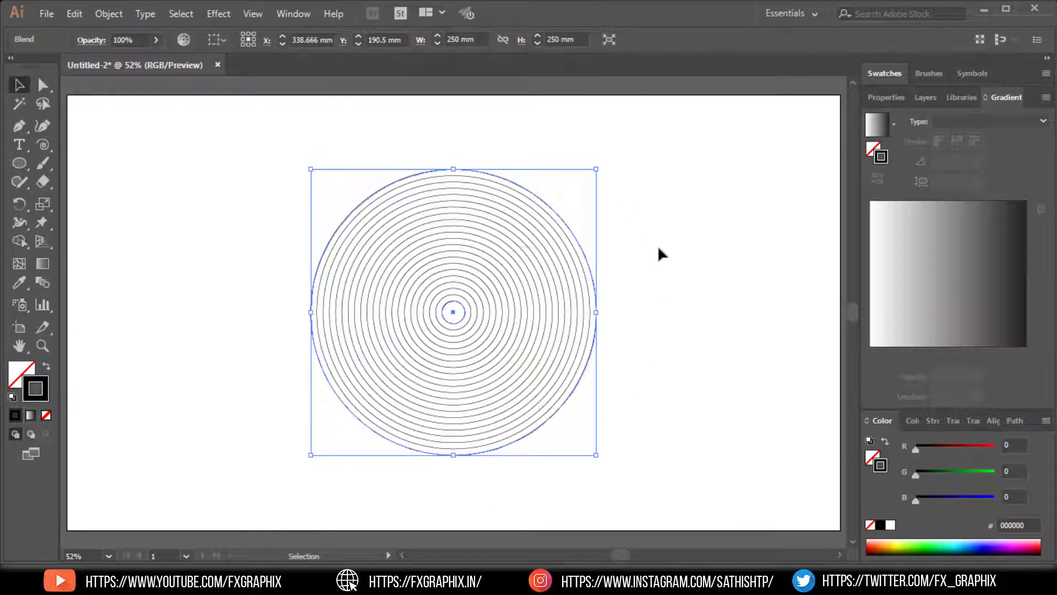
pyautogui.hotkey('ctrl', '=')
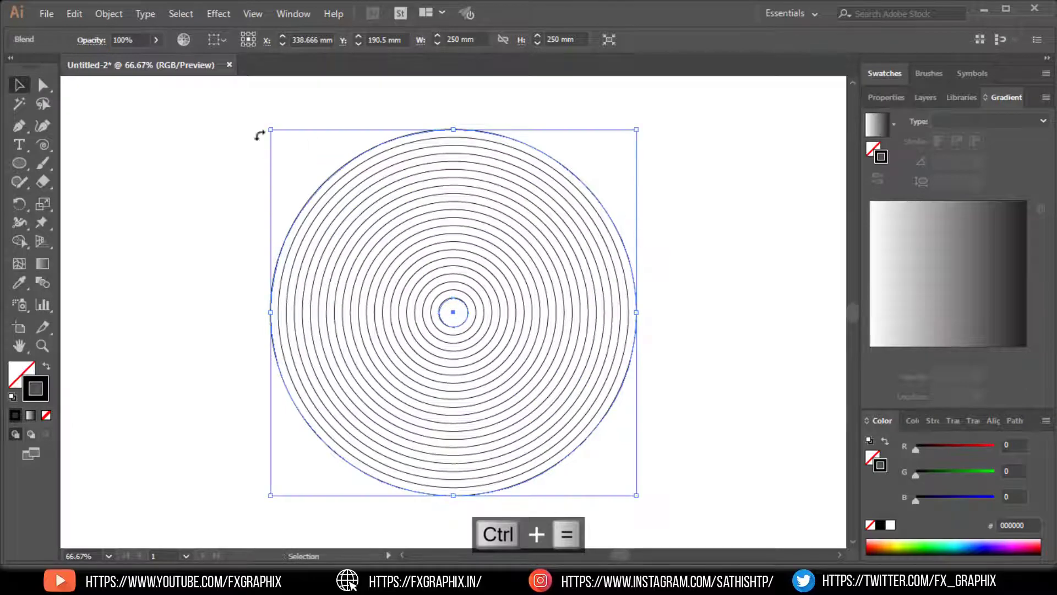
# Expand the concentric-circle blend with Object > Blend > Expand and ungroup the circles.
pyautogui.click(183, 135)
pyautogui.click(333, 193)
pyautogui.click(110, 14)
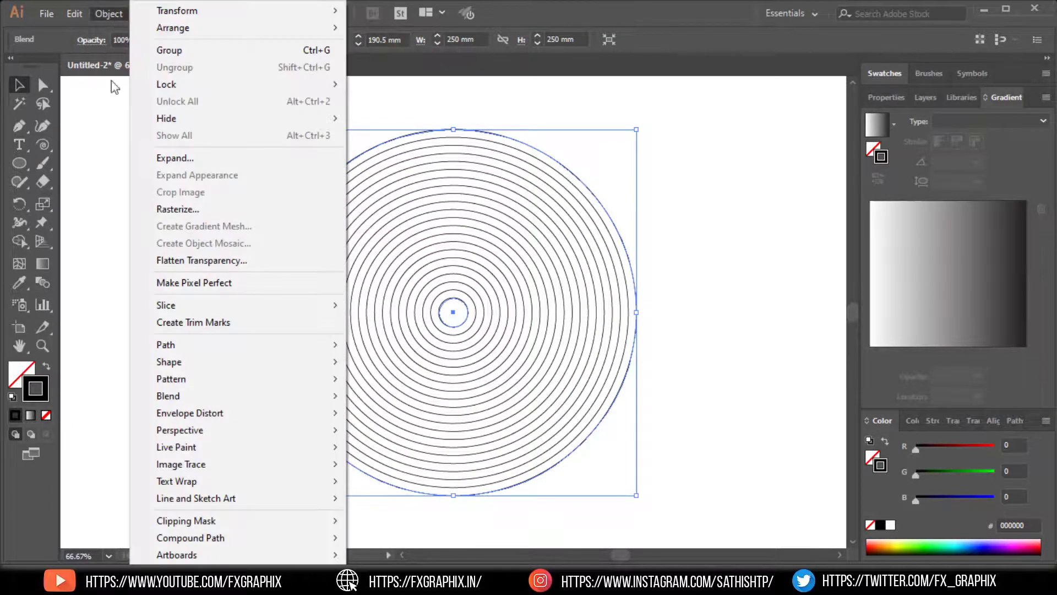
pyautogui.moveTo(182, 397)
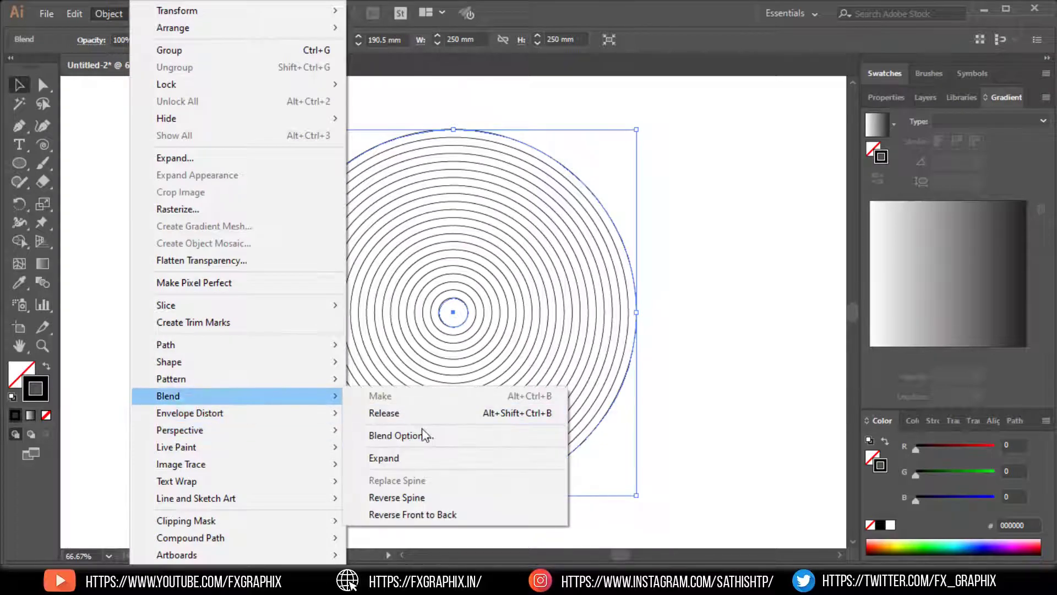
pyautogui.click(431, 458)
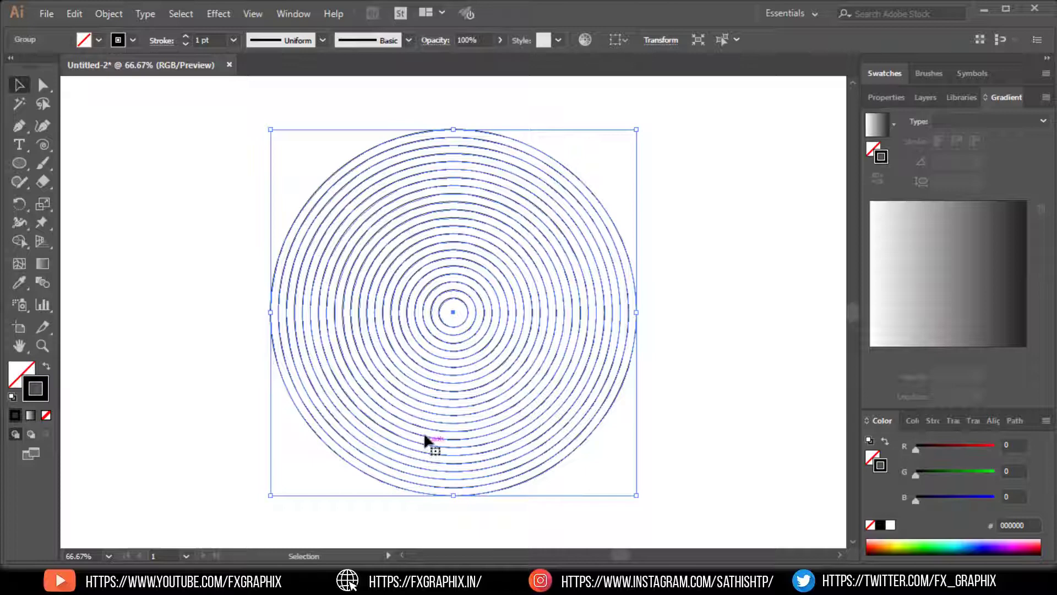
pyautogui.rightClick(430, 229)
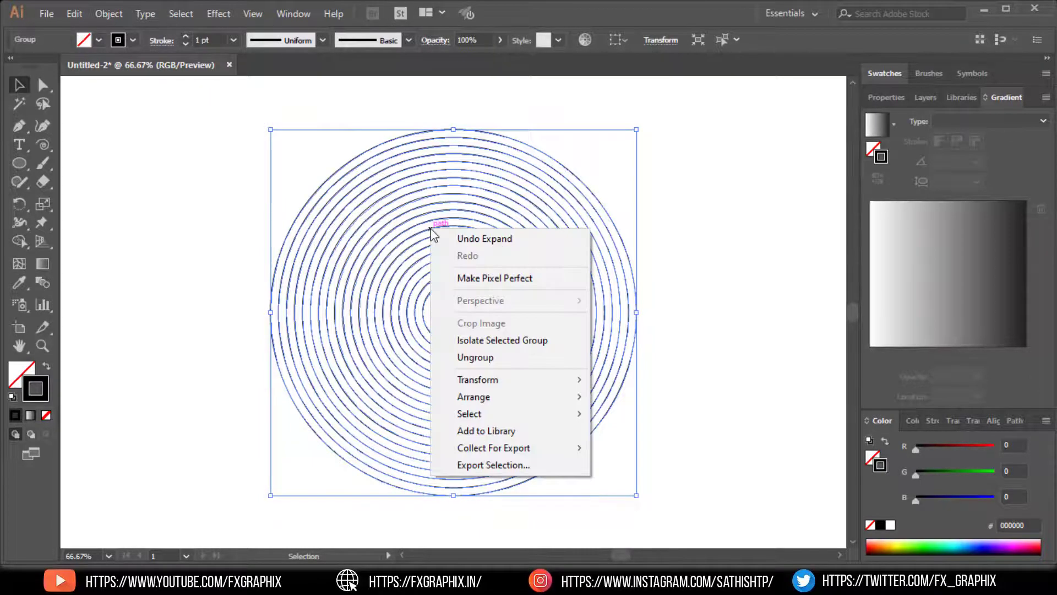
pyautogui.click(487, 357)
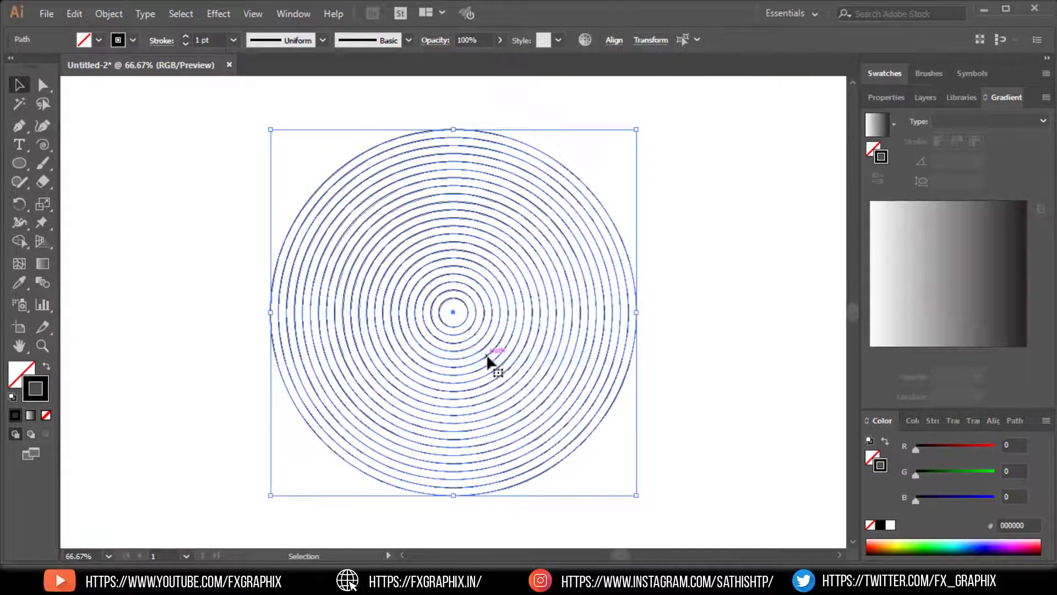
# Select rings one at a time to confirm each is a separate circle path.
pyautogui.click(708, 248)
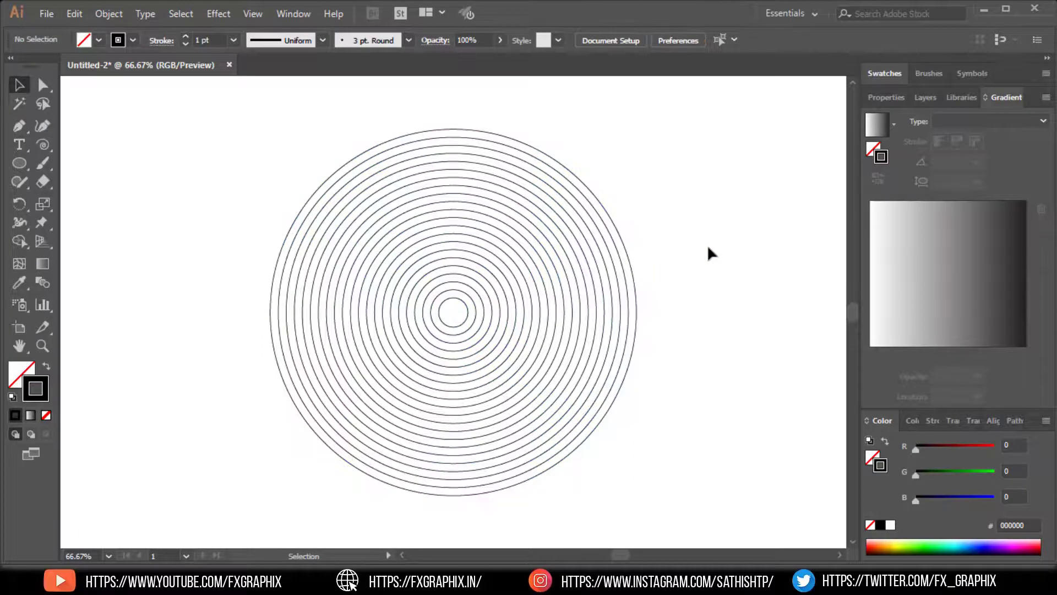
pyautogui.click(621, 268)
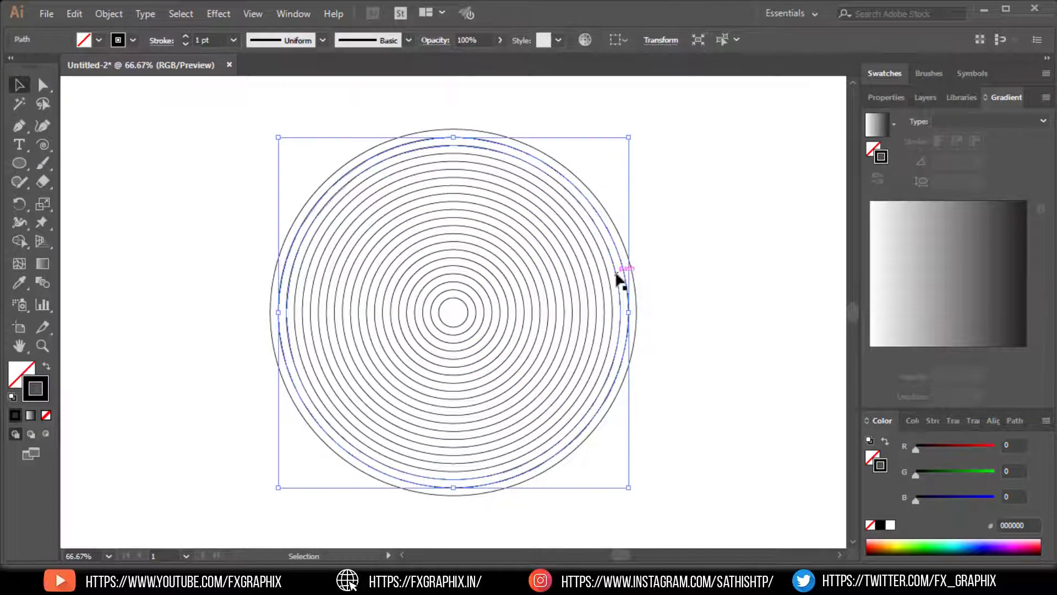
pyautogui.click(611, 276)
pyautogui.click(605, 281)
pyautogui.click(597, 288)
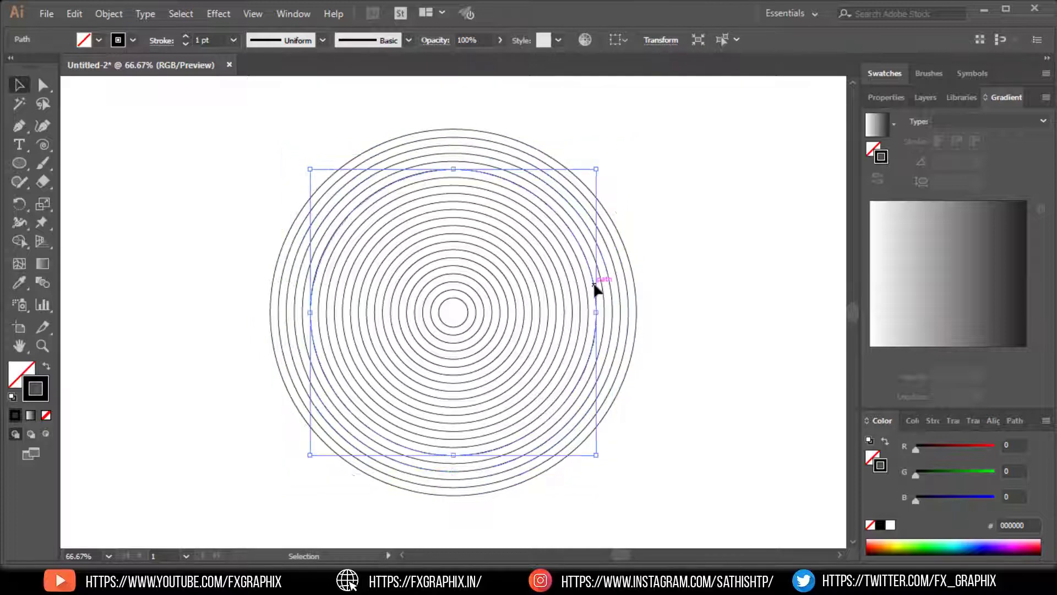
pyautogui.click(557, 296)
pyautogui.click(542, 310)
pyautogui.click(542, 312)
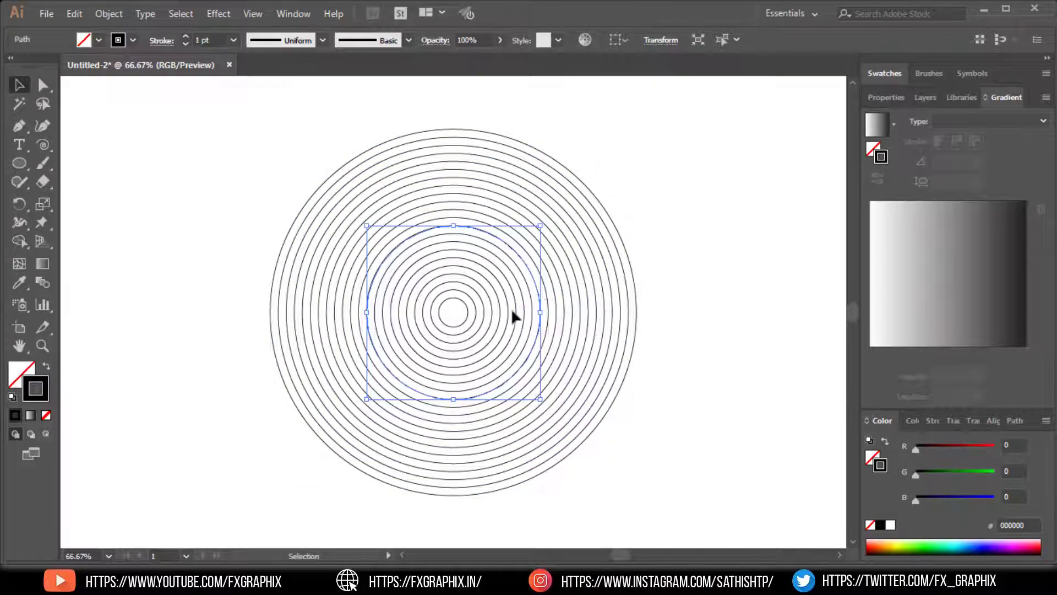
pyautogui.click(511, 308)
pyautogui.click(510, 312)
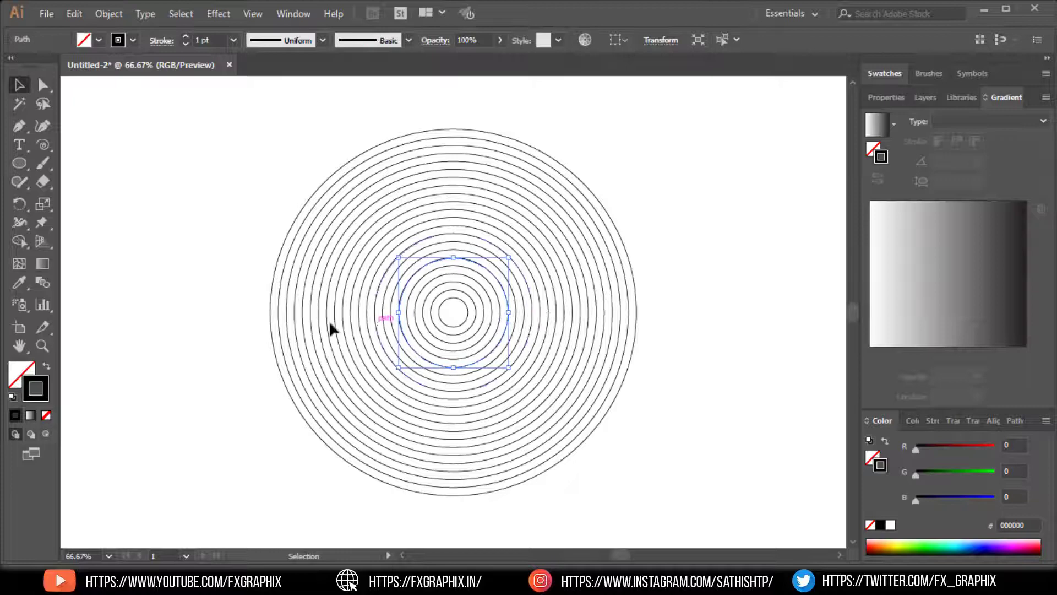
pyautogui.click(231, 312)
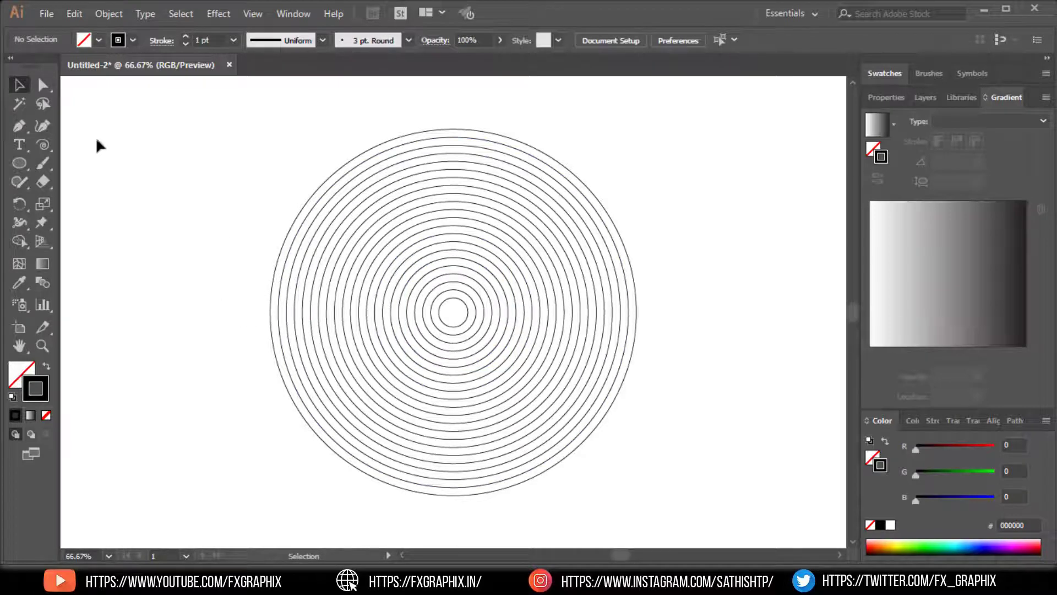
pyautogui.click(43, 84)
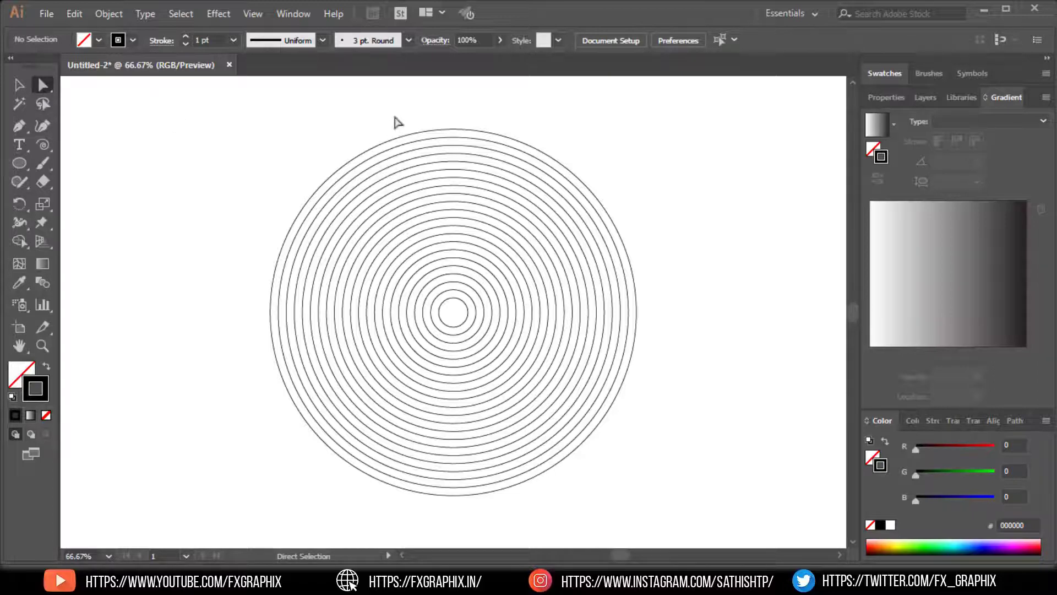
# Cut the top anchors of all rings and use Edit > Paste in Place for the upper halves.
pyautogui.moveTo(428, 100); pyautogui.dragTo(470, 311)
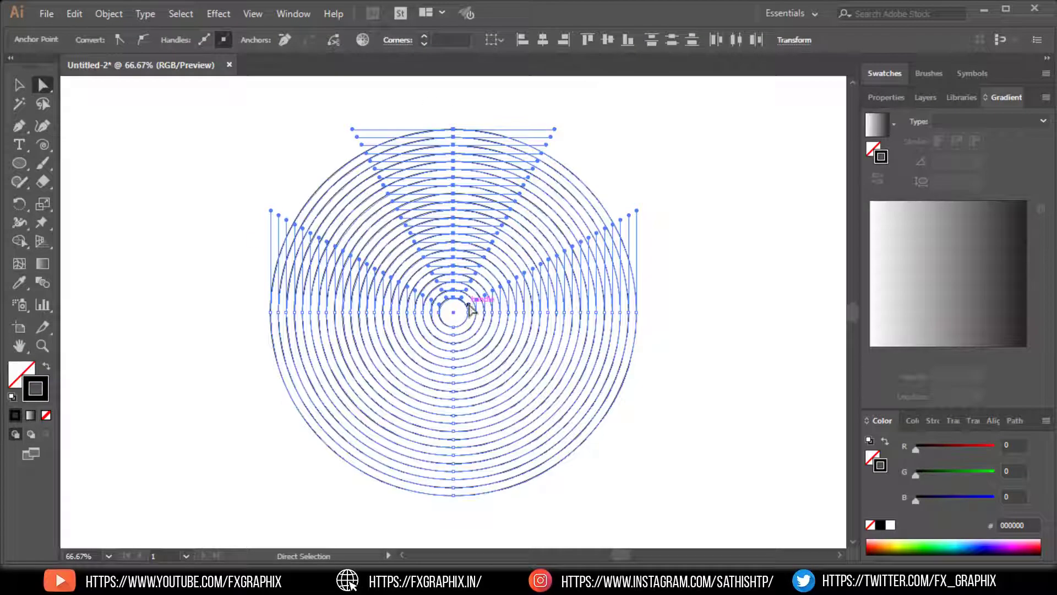
pyautogui.hotkey('ctrl', 'x')
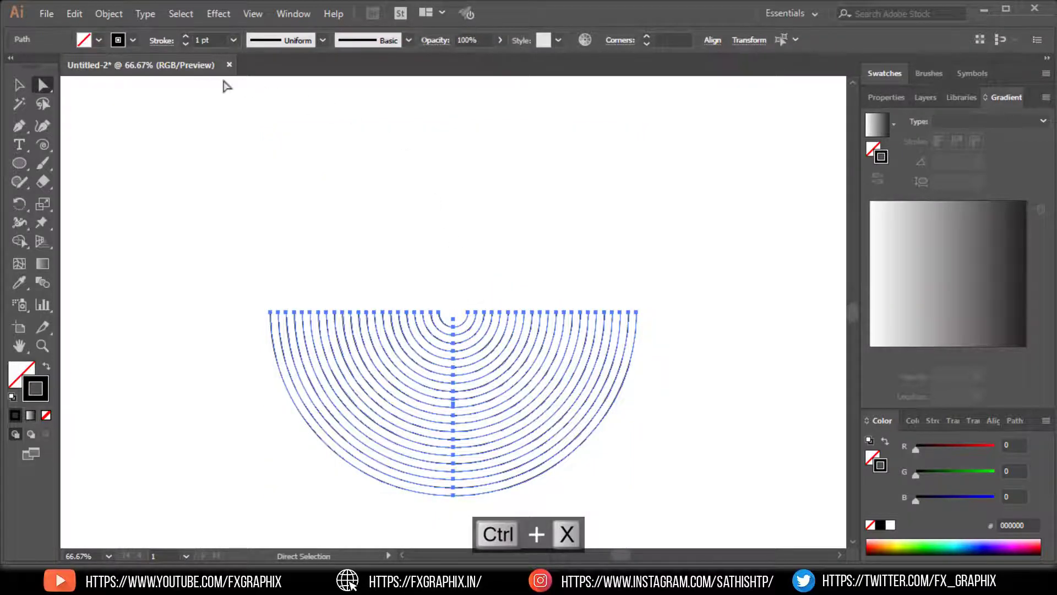
pyautogui.click(77, 15)
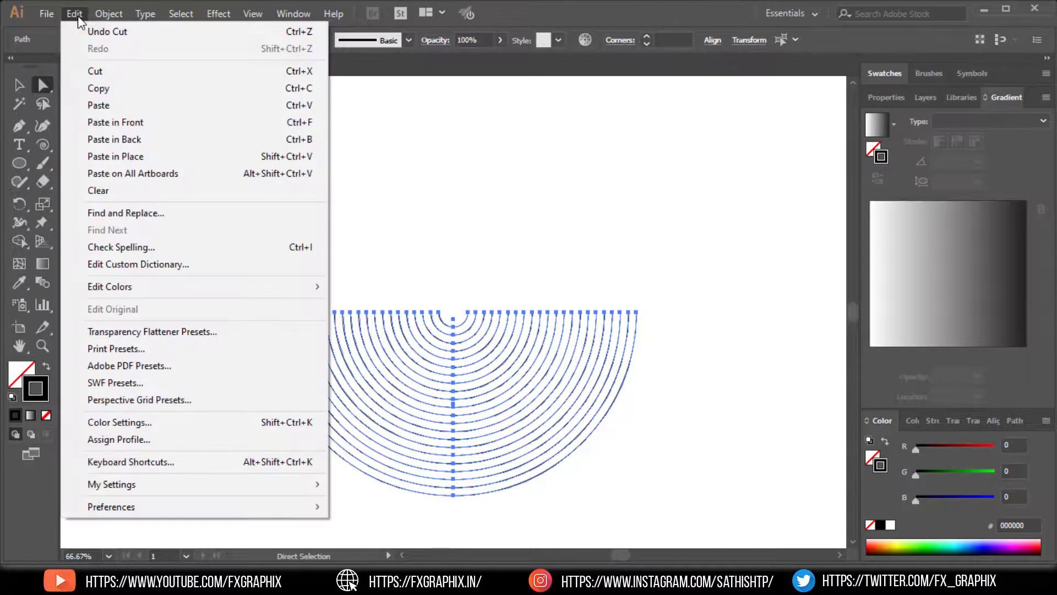
pyautogui.click(262, 157)
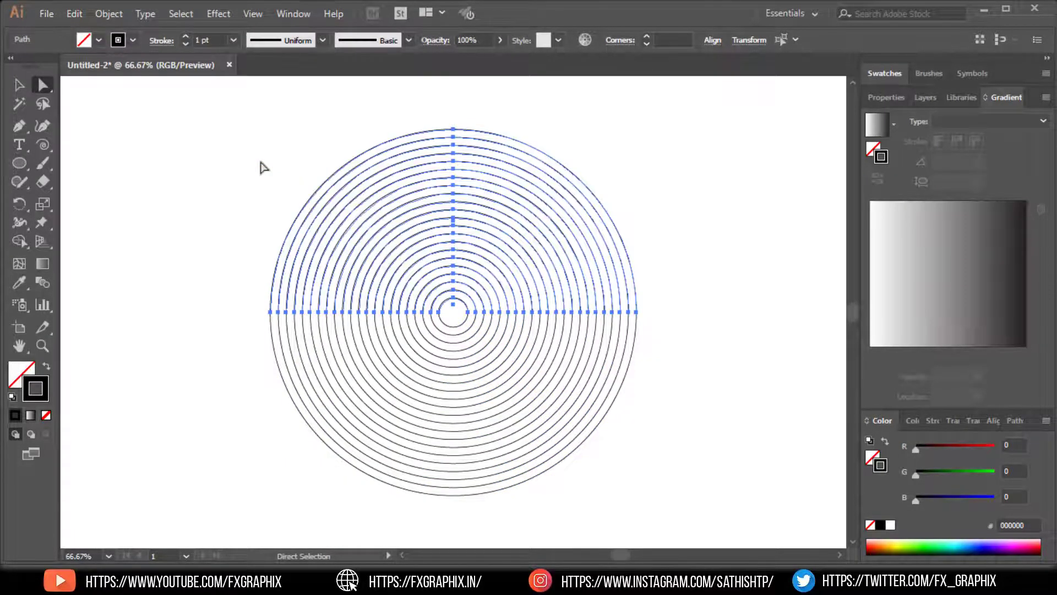
# Drag the upper half-circles 5.48 mm right by their anchor, then zoom out and deselect.
pyautogui.click(12, 87)
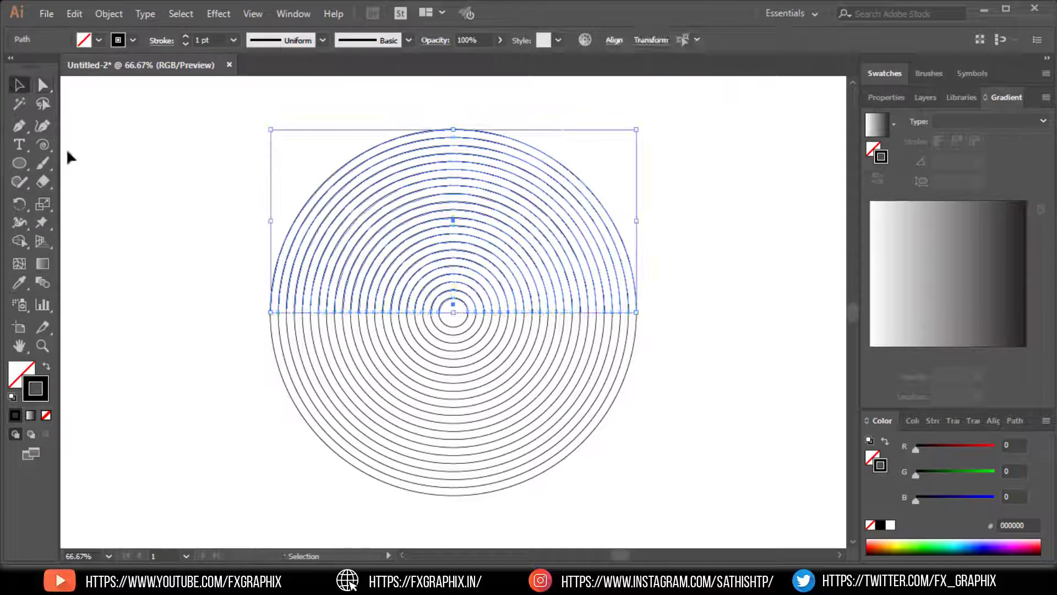
pyautogui.hotkey('ctrl', '=')
pyautogui.hotkey('ctrl', '=')
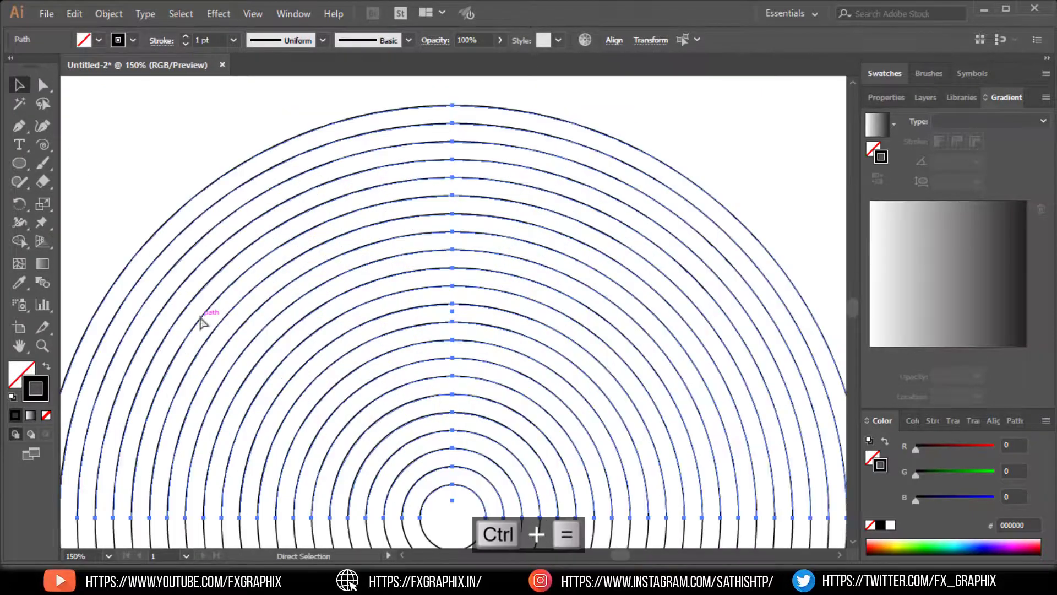
pyautogui.moveTo(314, 373); pyautogui.dragTo(492, 228)
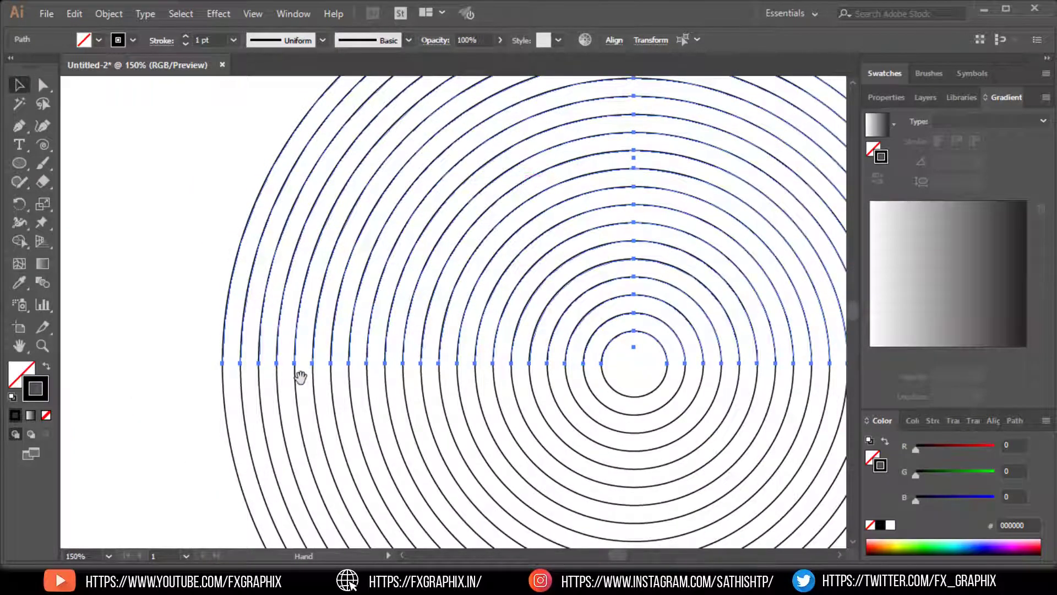
pyautogui.press('space')
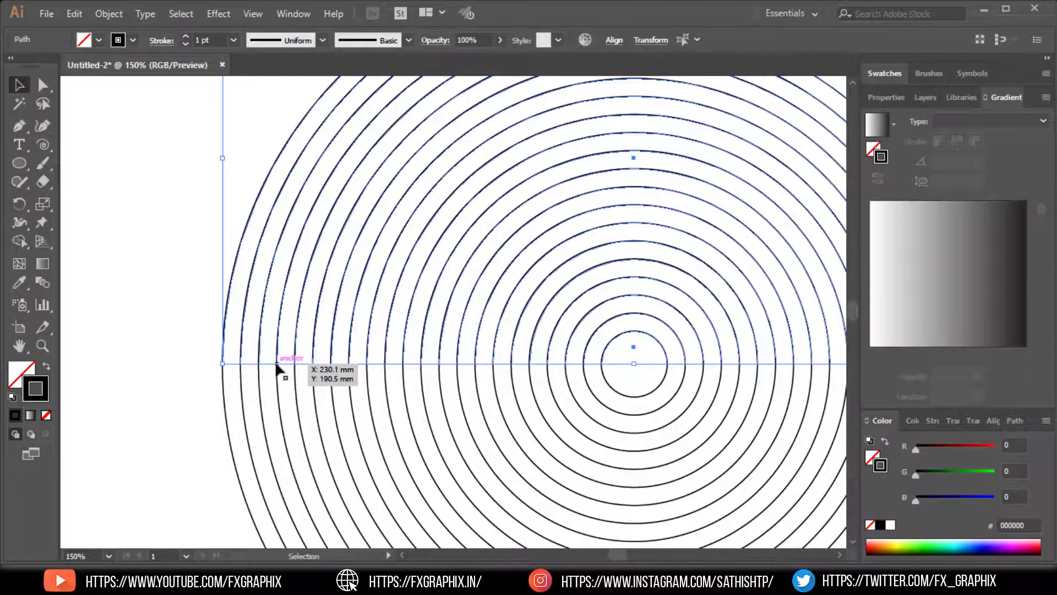
pyautogui.moveTo(276, 364); pyautogui.dragTo(296, 367)
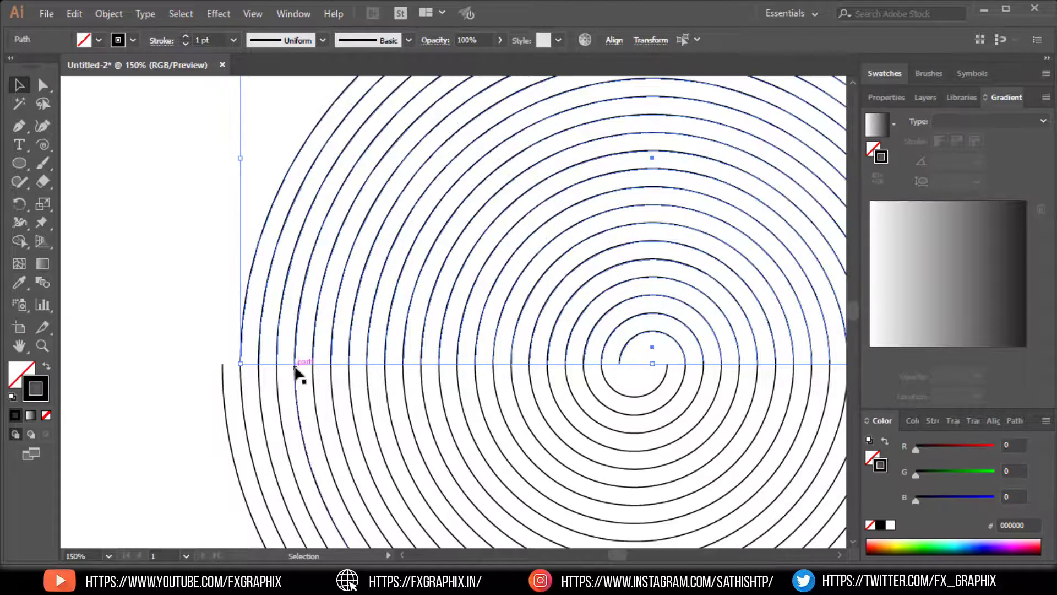
pyautogui.moveTo(589, 329); pyautogui.dragTo(376, 340)
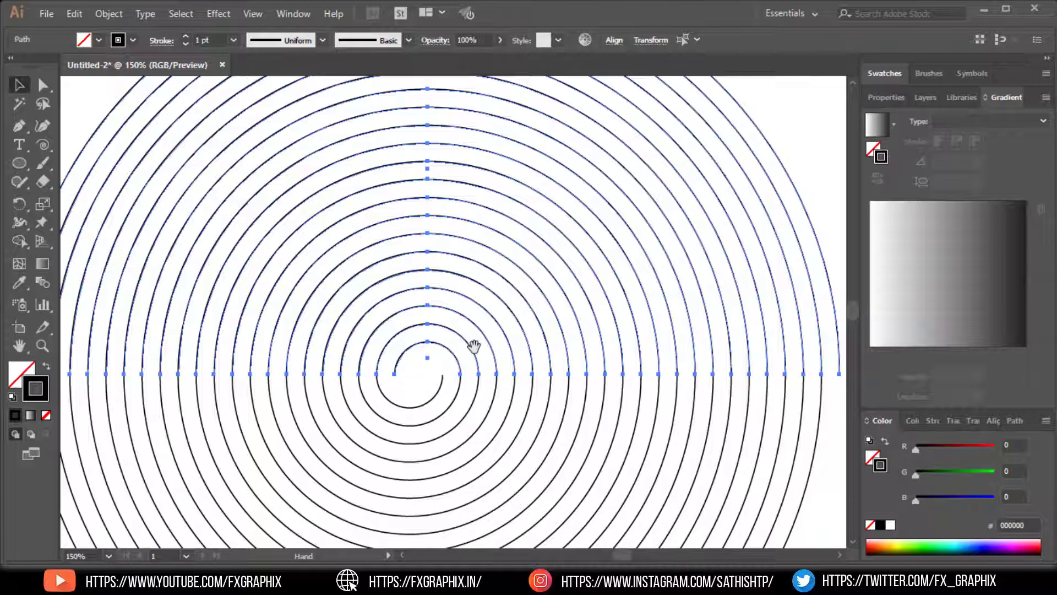
pyautogui.moveTo(487, 331); pyautogui.dragTo(396, 351)
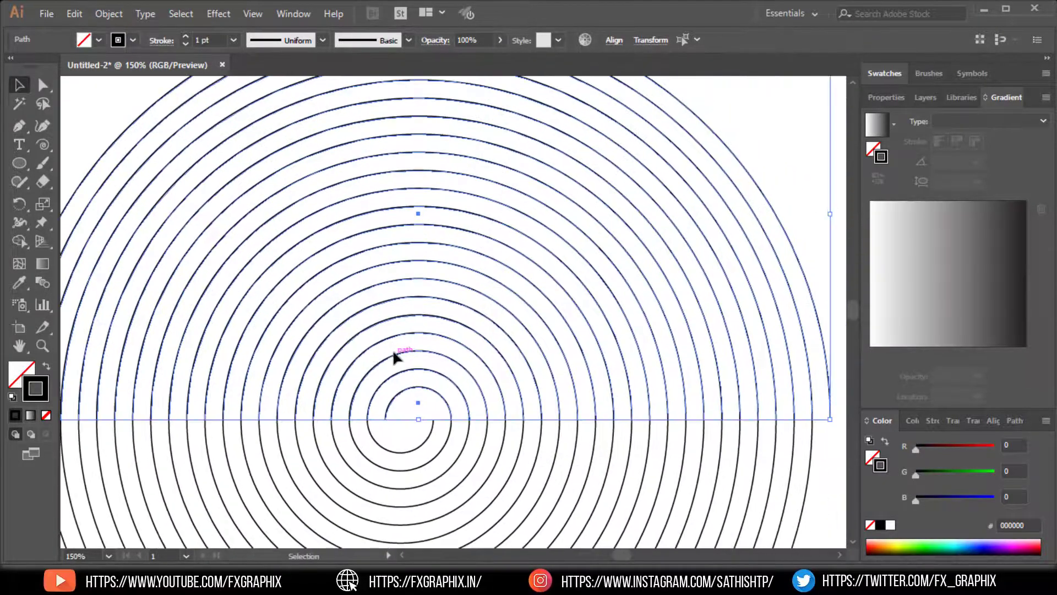
pyautogui.hotkey('ctrl', '-')
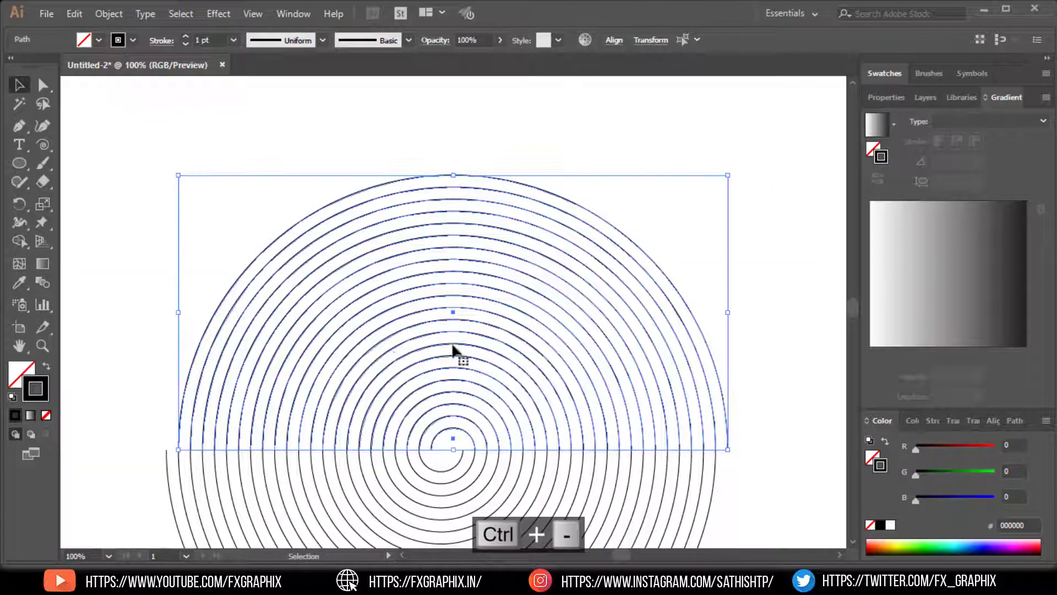
pyautogui.press('space')
pyautogui.moveTo(538, 406); pyautogui.dragTo(560, 238)
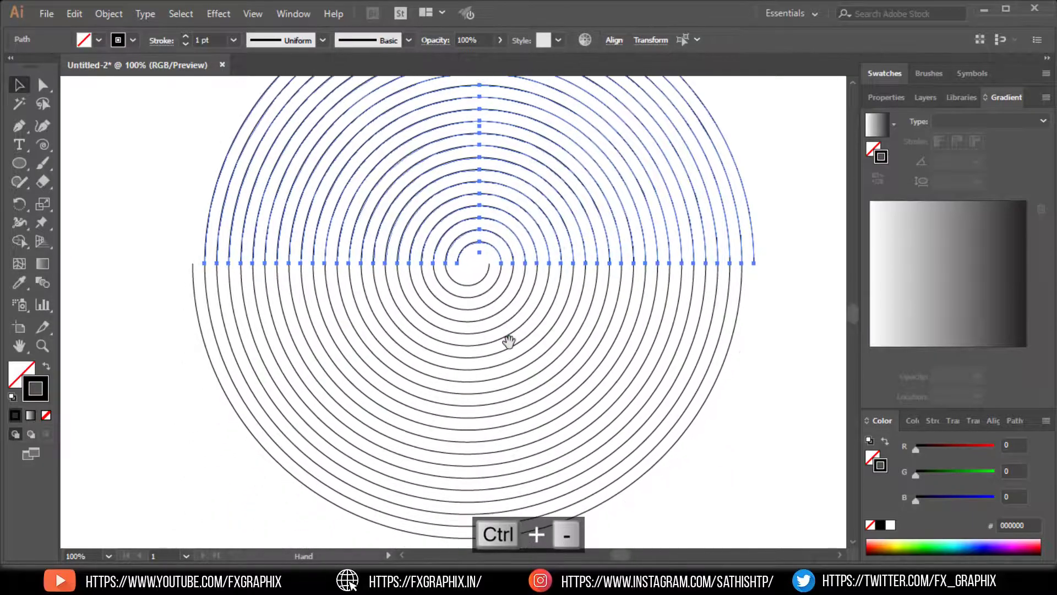
pyautogui.click(733, 444)
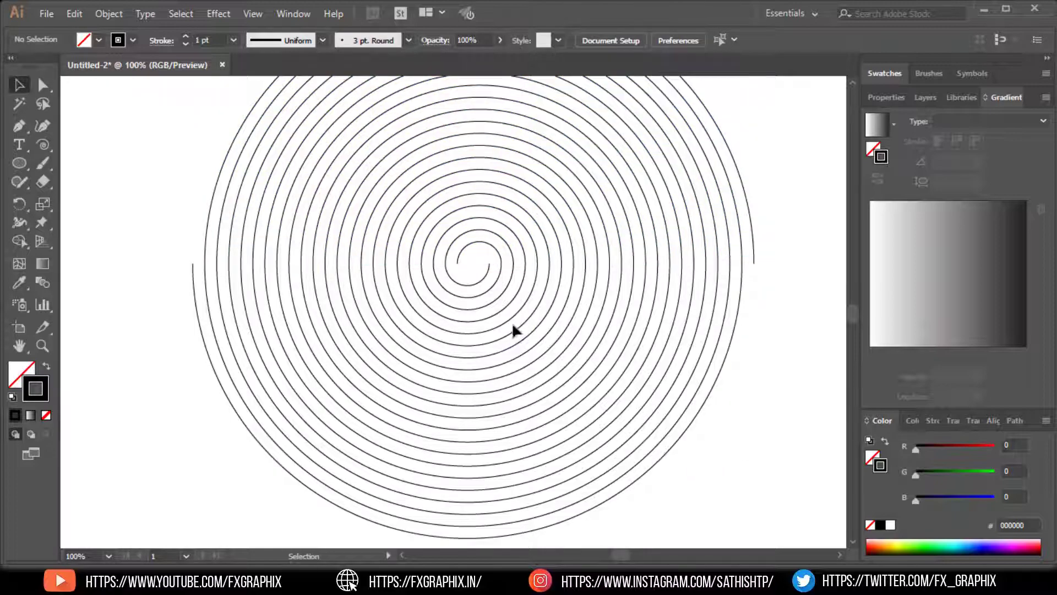
# Shift-select the inner spiral arcs, working outward from the centre.
pyautogui.moveTo(472, 280); pyautogui.dragTo(586, 366)
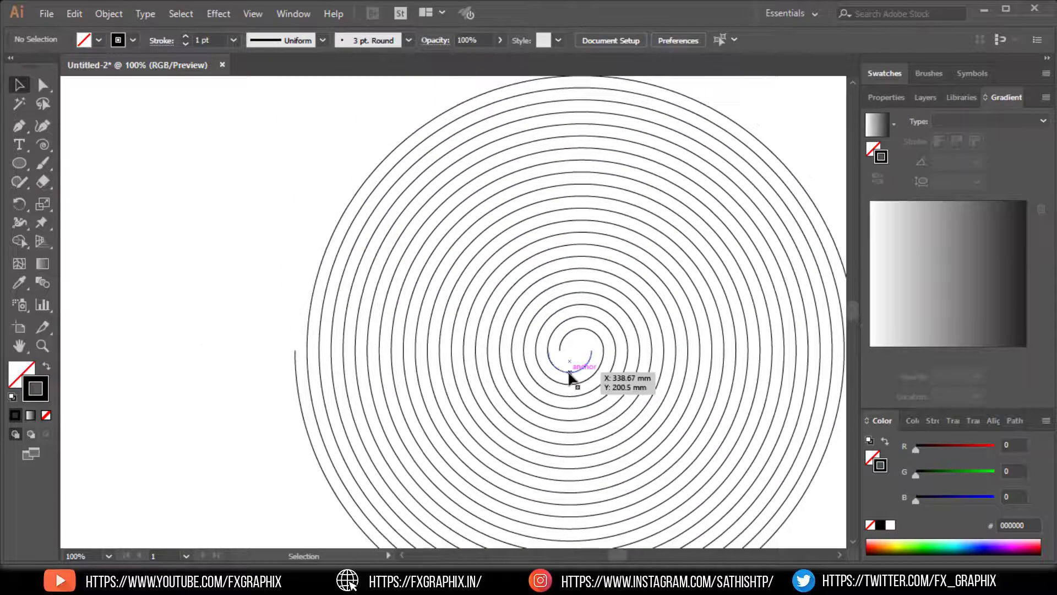
pyautogui.click(569, 373)
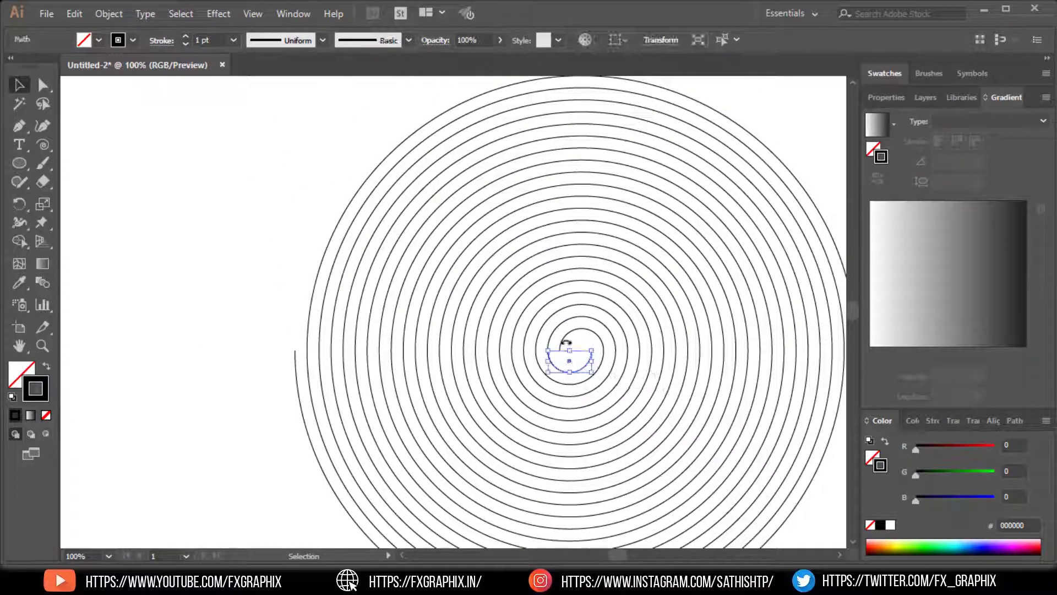
pyautogui.keyDown('shift'); pyautogui.click(567, 394); pyautogui.keyUp('shift')
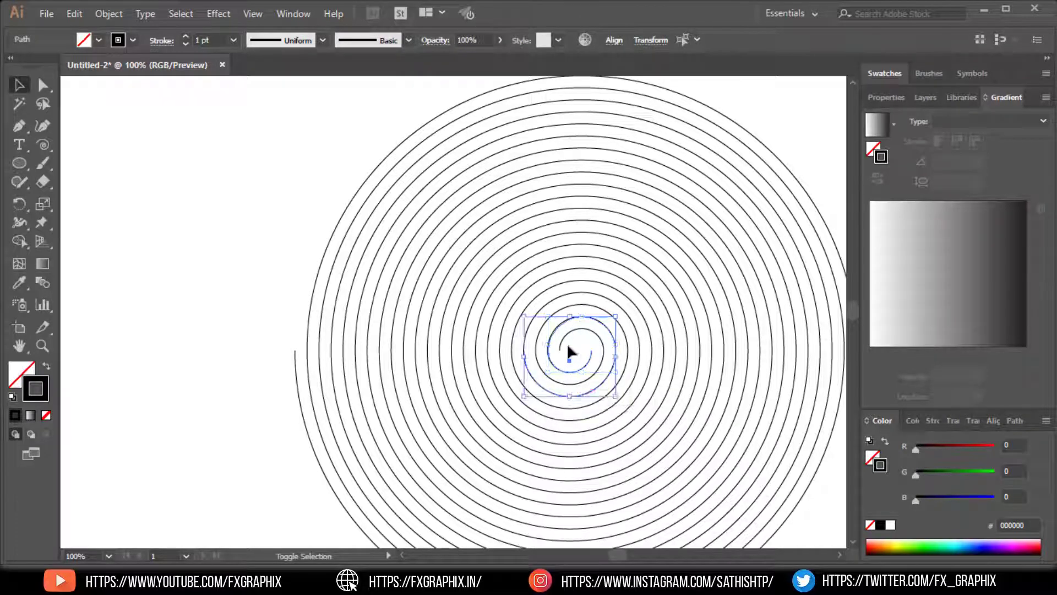
pyautogui.keyDown('shift'); pyautogui.click(572, 301); pyautogui.keyUp('shift')
pyautogui.keyDown('shift'); pyautogui.click(566, 419); pyautogui.keyUp('shift')
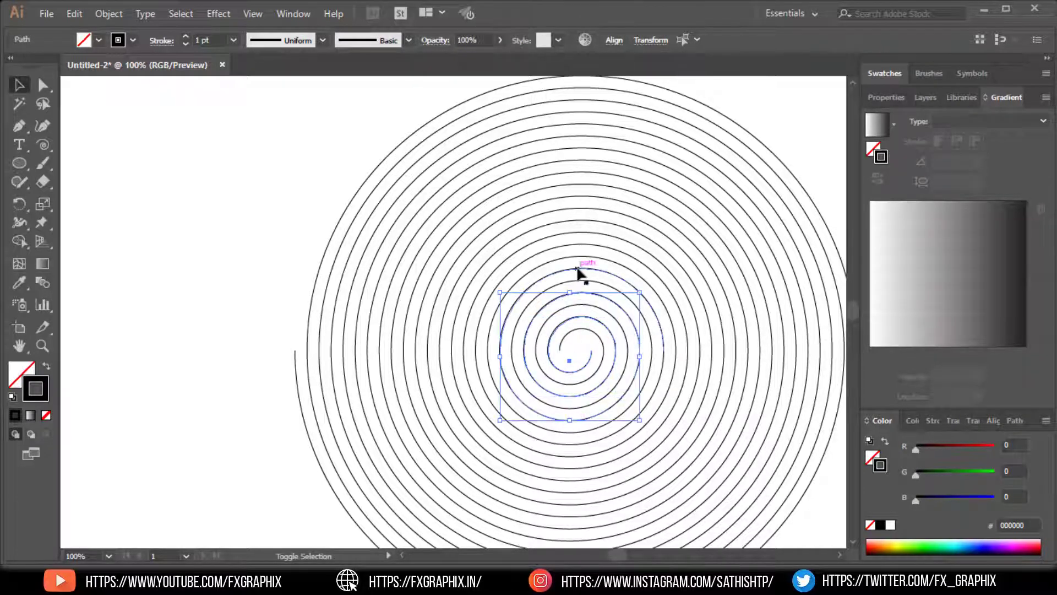
pyautogui.keyDown('shift'); pyautogui.click(577, 270); pyautogui.keyUp('shift')
pyautogui.keyDown('shift'); pyautogui.click(567, 444); pyautogui.keyUp('shift')
pyautogui.keyDown('shift'); pyautogui.click(583, 246); pyautogui.keyUp('shift')
pyautogui.keyDown('shift'); pyautogui.click(584, 470); pyautogui.keyUp('shift')
pyautogui.keyDown('shift'); pyautogui.click(582, 220); pyautogui.keyUp('shift')
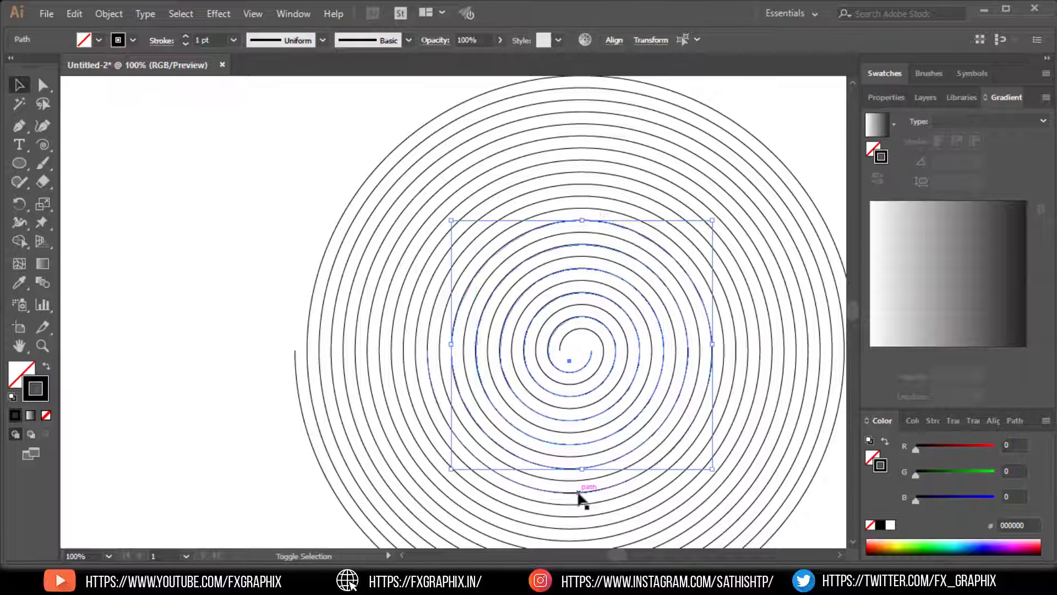
pyautogui.keyDown('shift'); pyautogui.click(578, 200); pyautogui.keyUp('shift')
# Add the outer spiral arcs up to the outermost one to the selection, then clear it.
pyautogui.hotkey('ctrl', '-')
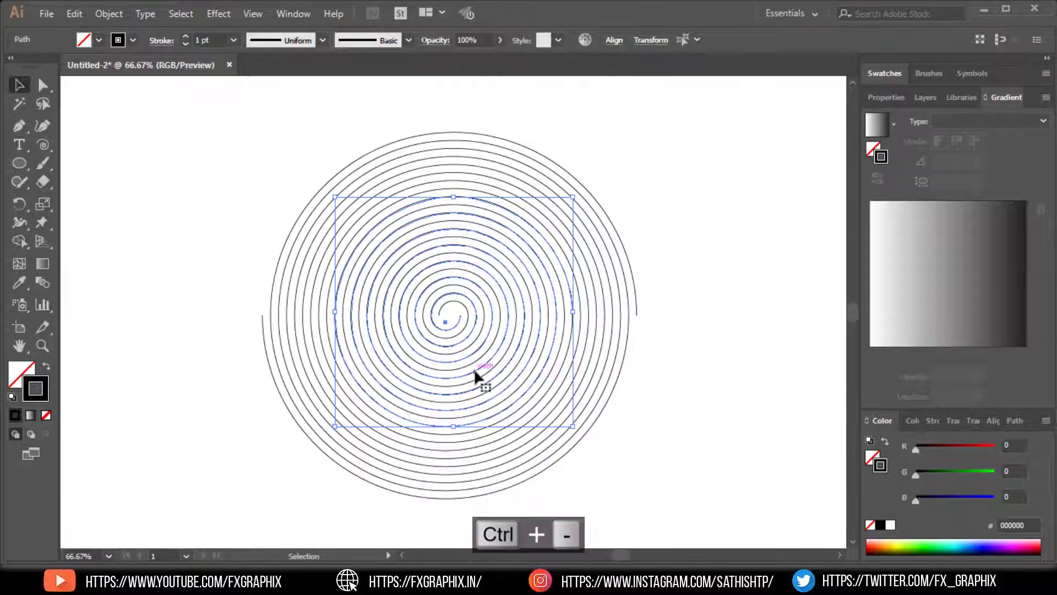
pyautogui.keyDown('shift'); pyautogui.click(444, 448); pyautogui.keyUp('shift')
pyautogui.keyDown('shift'); pyautogui.click(435, 457); pyautogui.keyUp('shift')
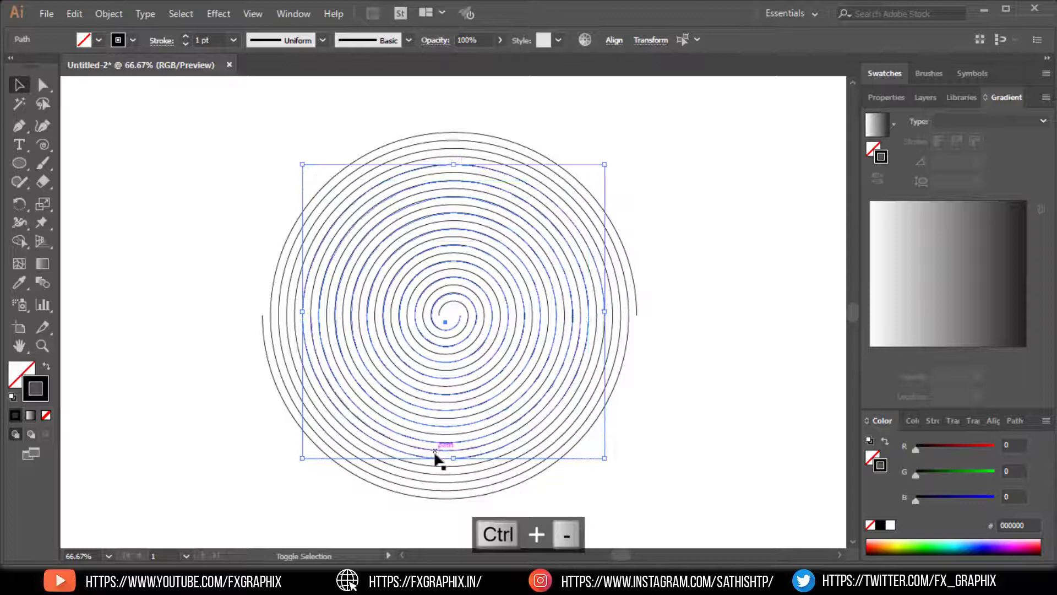
pyautogui.keyDown('shift'); pyautogui.click(456, 151); pyautogui.keyUp('shift')
pyautogui.keyDown('shift'); pyautogui.click(449, 484); pyautogui.keyUp('shift')
pyautogui.keyDown('shift'); pyautogui.click(444, 137); pyautogui.keyUp('shift')
pyautogui.keyDown('shift'); pyautogui.click(446, 133); pyautogui.keyUp('shift')
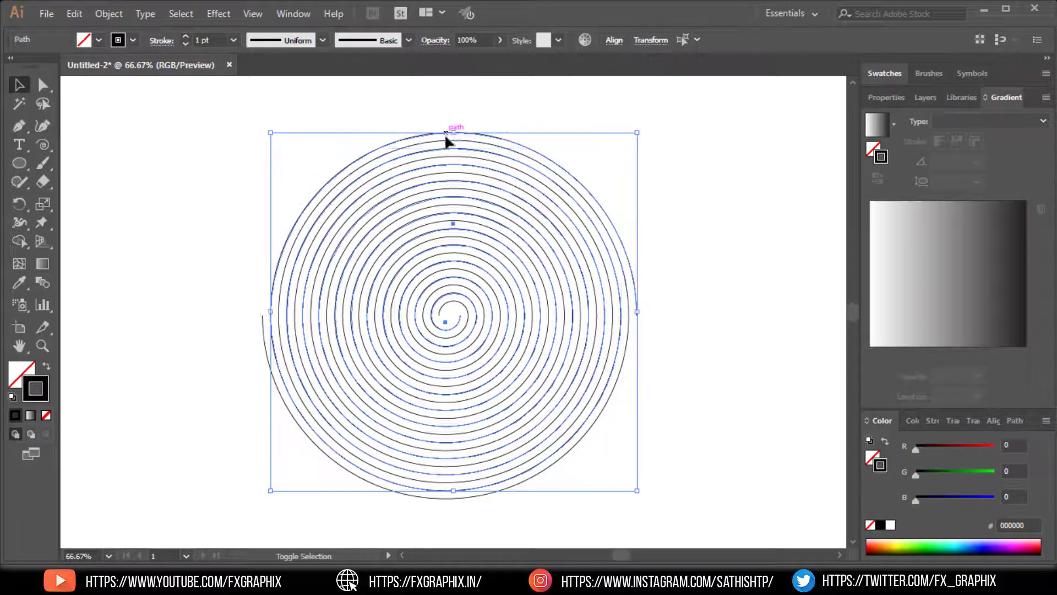
pyautogui.click(428, 241)
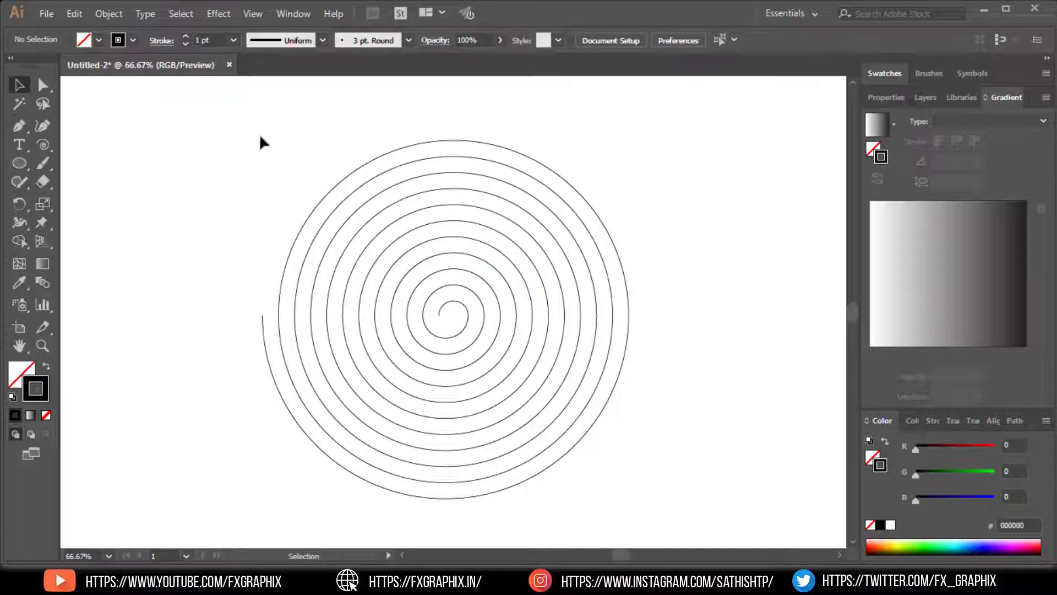
# Join all spiral arcs into one path with Ctrl+J and verify it moves as one piece.
pyautogui.moveTo(241, 131); pyautogui.dragTo(650, 413)
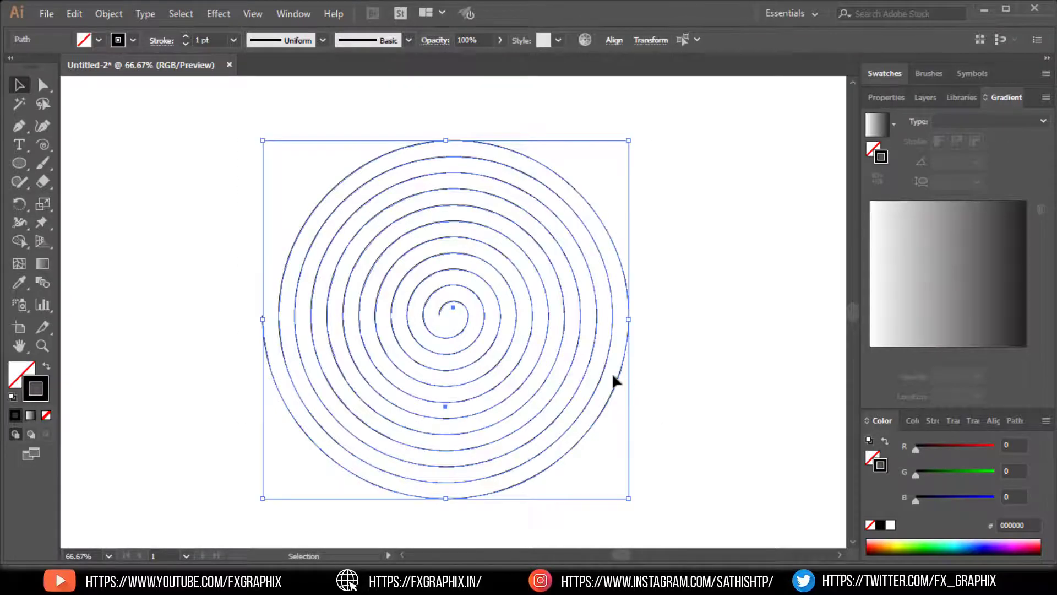
pyautogui.press('a')
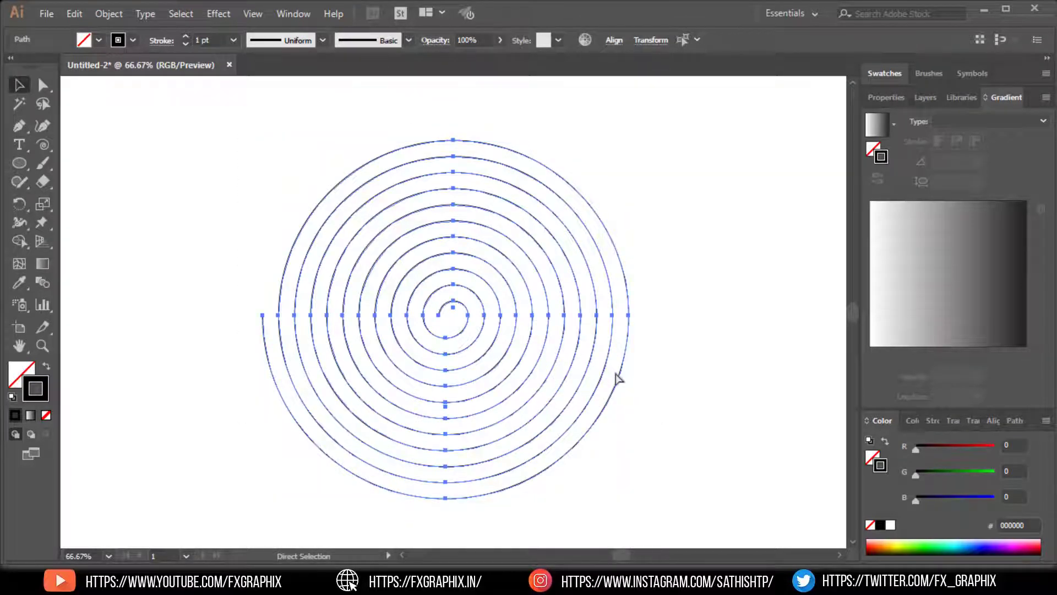
pyautogui.hotkey('ctrl', 'j')
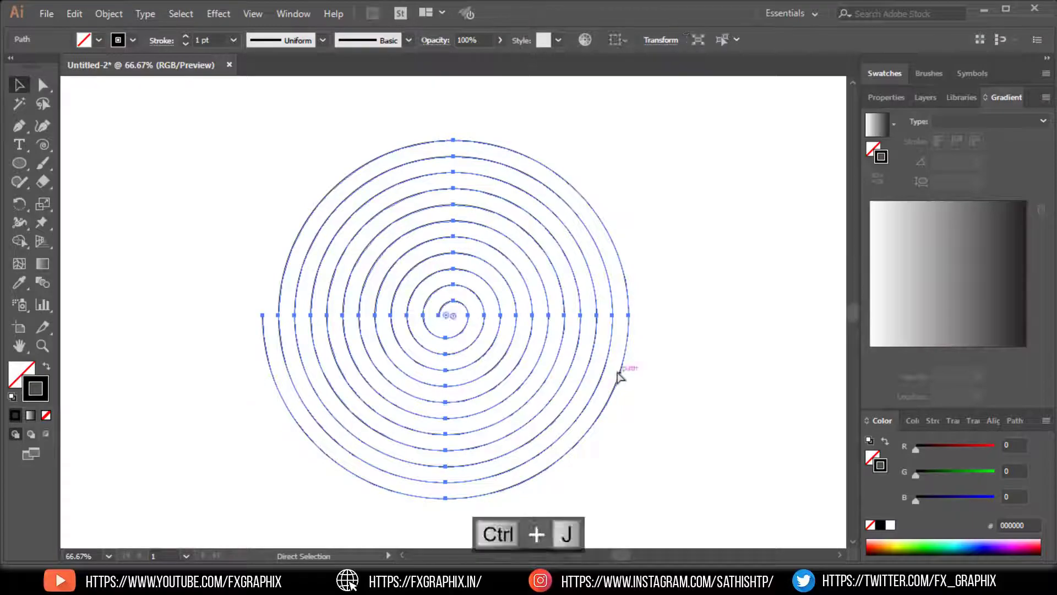
pyautogui.press('v')
pyautogui.click(591, 378)
pyautogui.moveTo(580, 379); pyautogui.dragTo(587, 357)
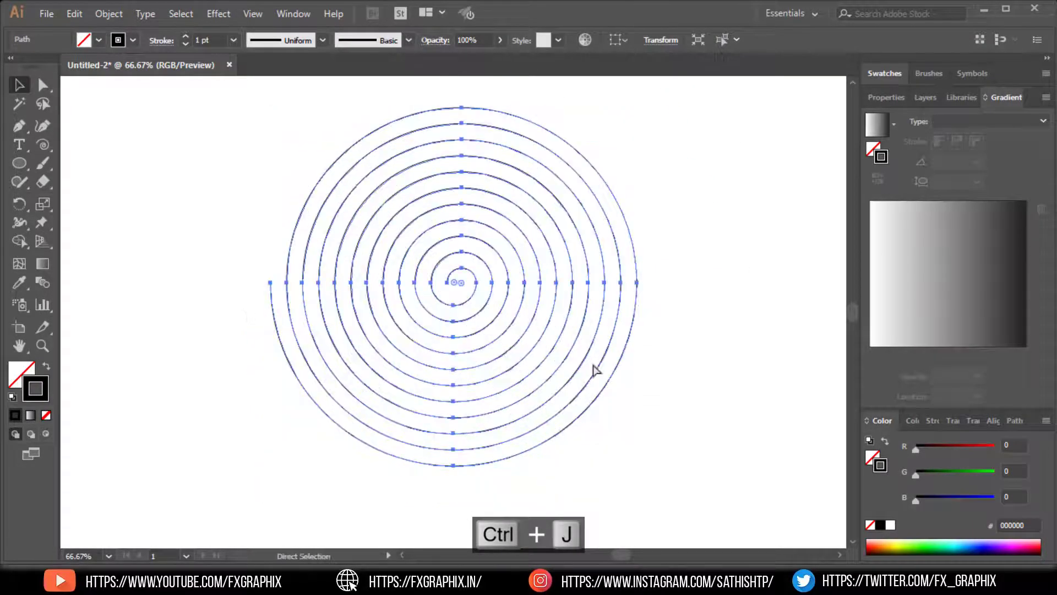
pyautogui.hotkey('ctrl', 'z')
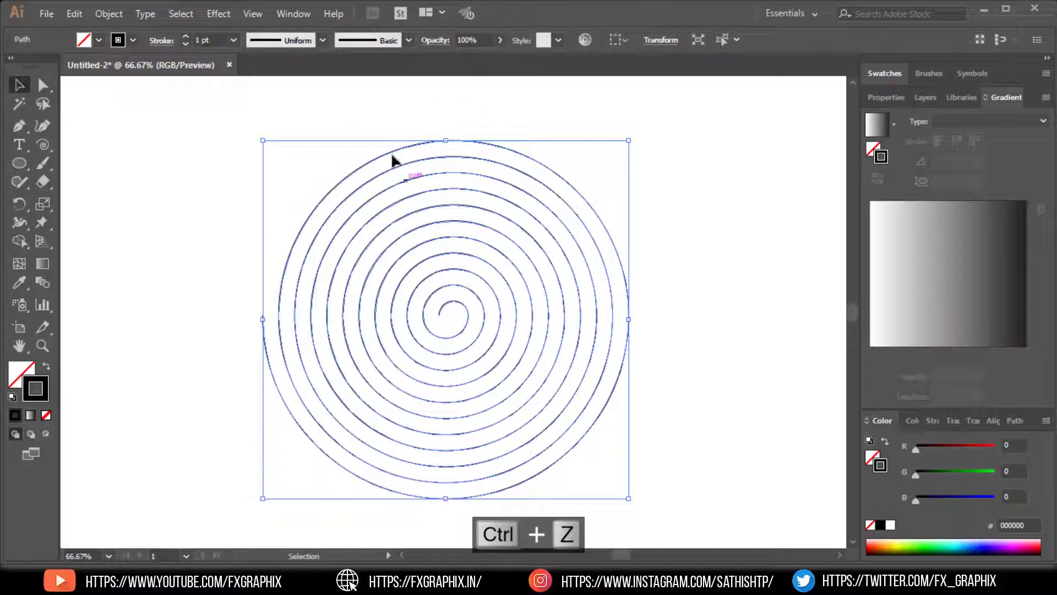
pyautogui.click(729, 338)
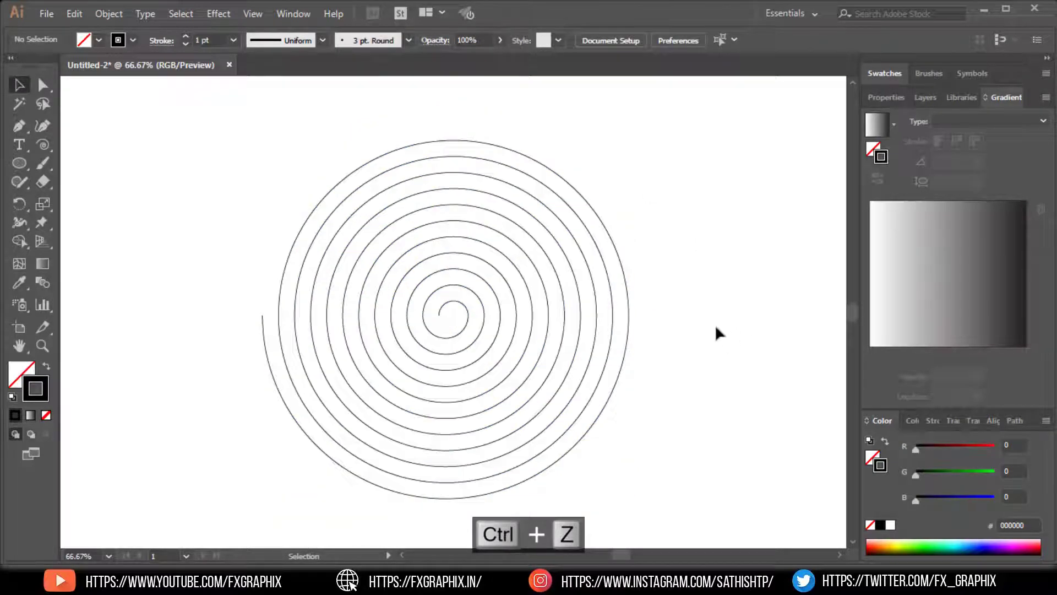